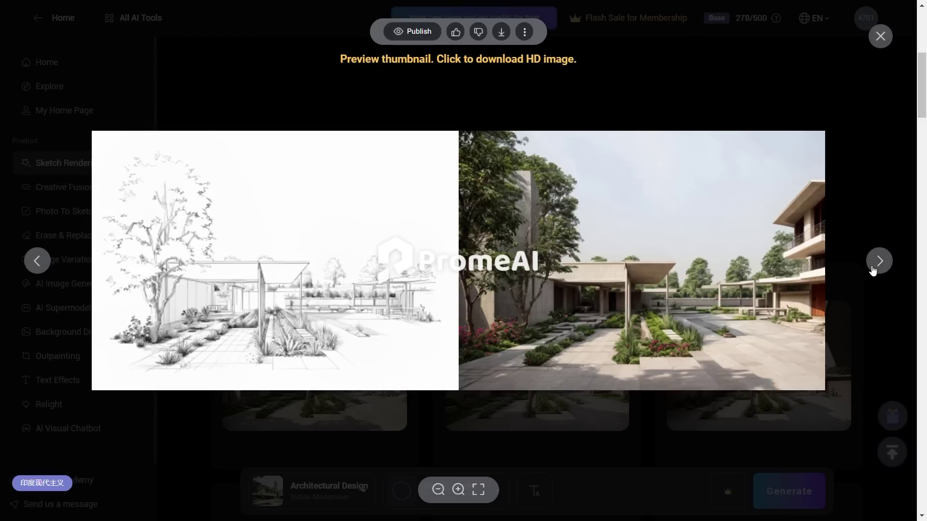
Cycle forward through four earlier renders in the preview lightbox
{"action": "left_click", "coordinate": [878, 261]}
{"action": "left_click", "coordinate": [878, 261]}
{"action": "left_click", "coordinate": [878, 261]}
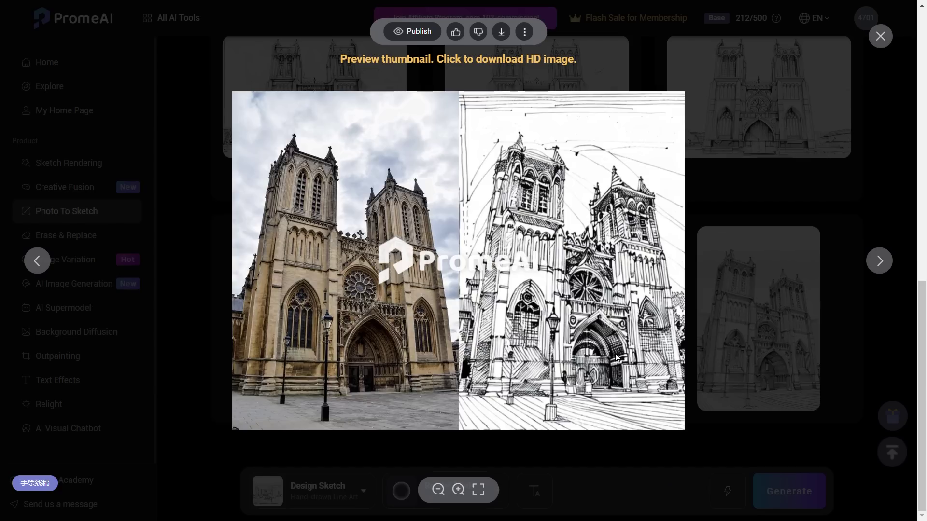
{"action": "left_click", "coordinate": [878, 261]}
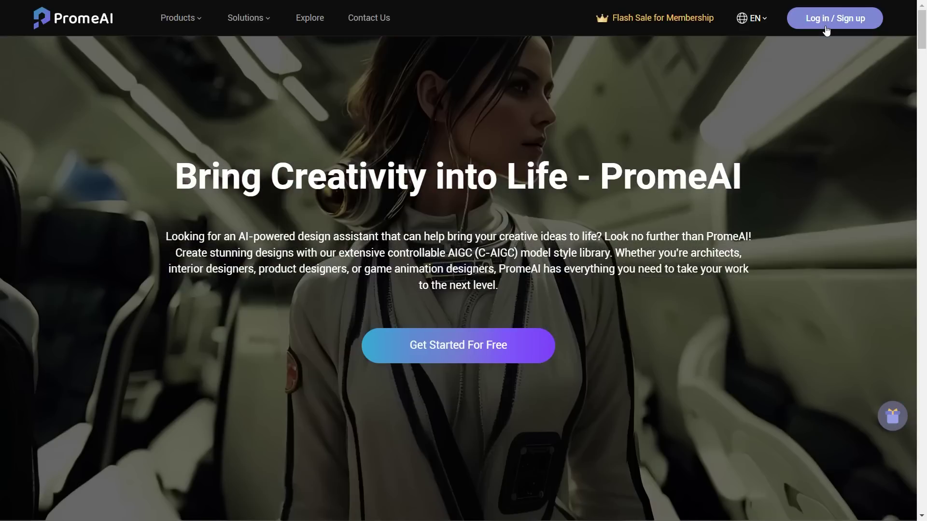
Sign in to PromeAI through the Log in / Sign up form
{"action": "left_click", "coordinate": [826, 30]}
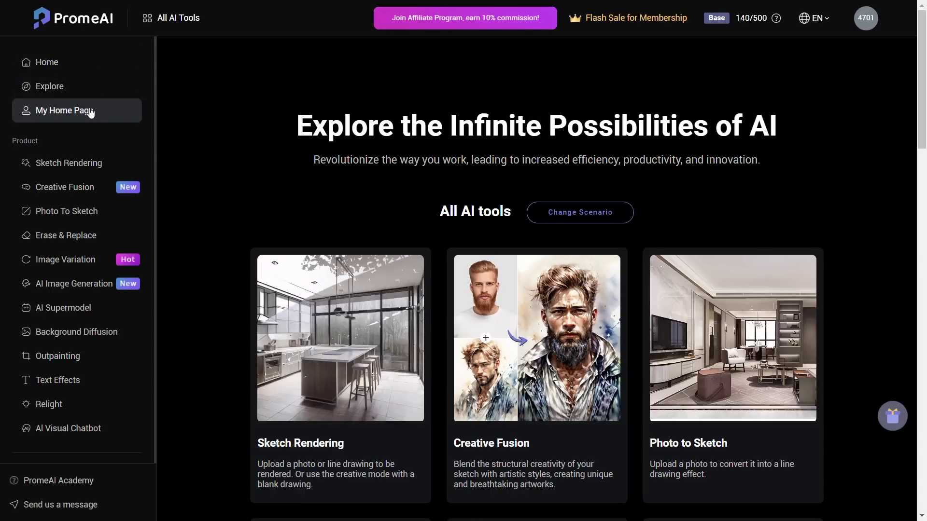
{"action": "scroll", "coordinate": [75, 287], "scroll_direction": "down", "scroll_amount": 2}
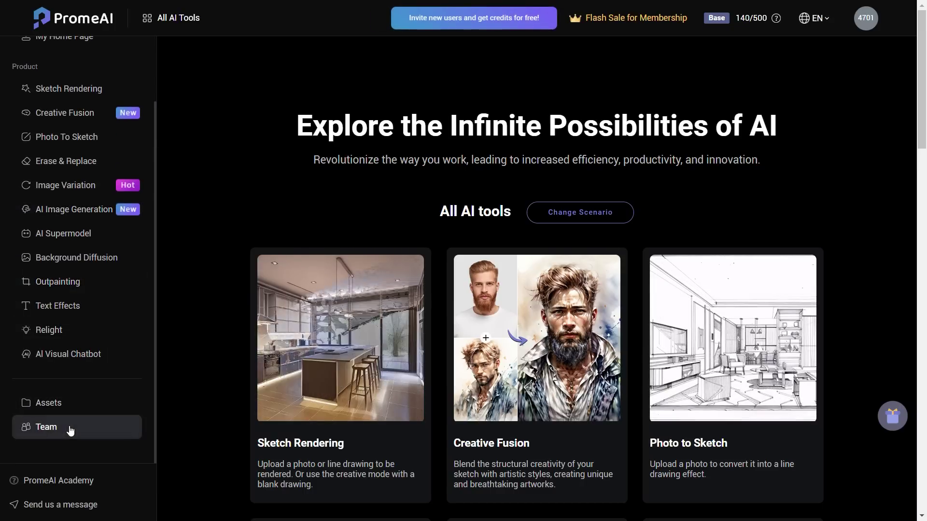
{"action": "scroll", "coordinate": [71, 427], "scroll_direction": "up", "scroll_amount": 2}
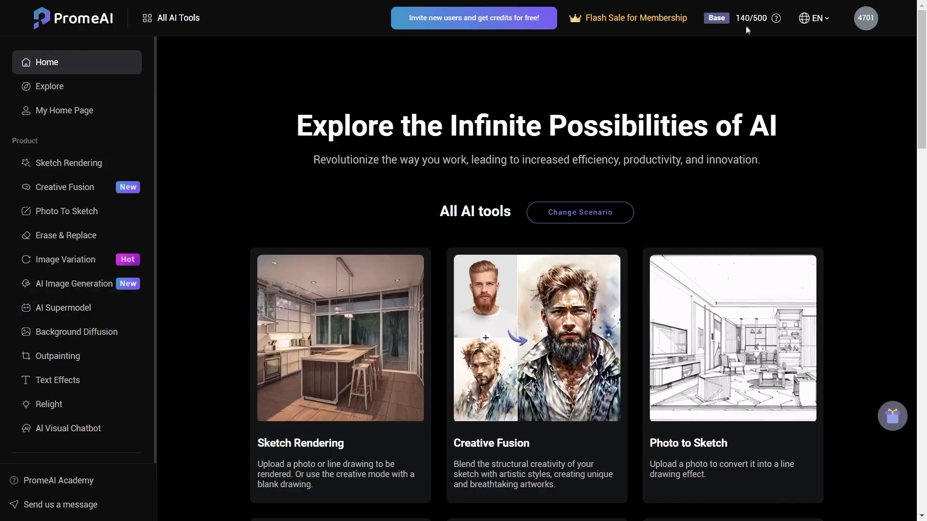
Switch generations from Fast to Relaxed Unlimited via the 140/500 credit counter
{"action": "mouse_move", "coordinate": [747, 21]}
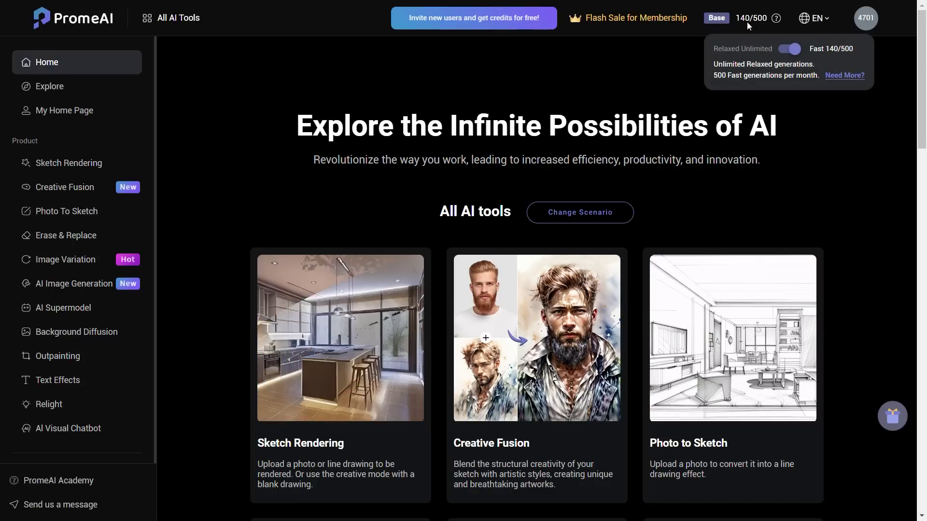
{"action": "left_click", "coordinate": [787, 49]}
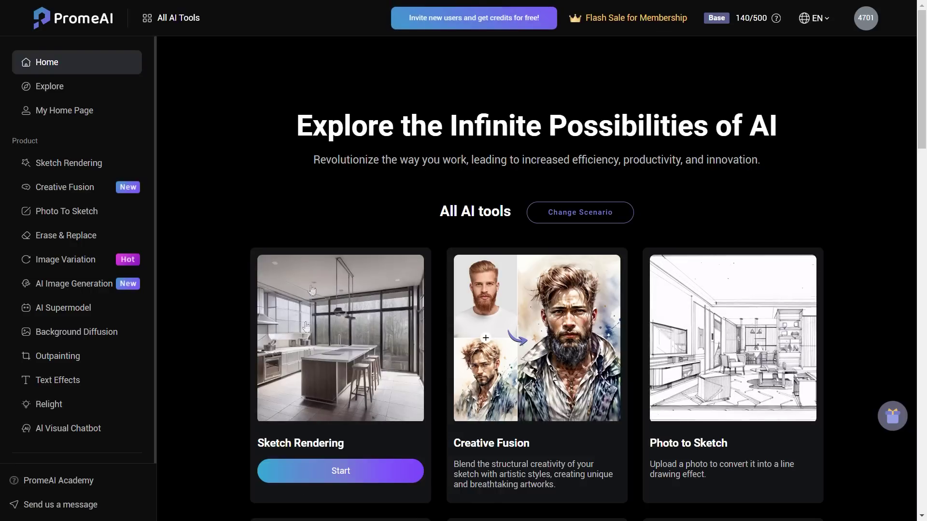
{"action": "mouse_move", "coordinate": [514, 313]}
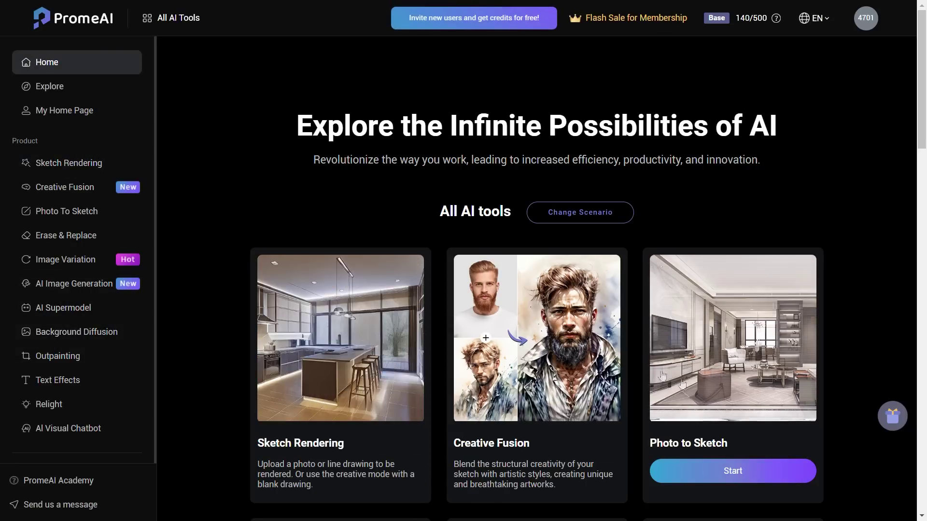
{"action": "scroll", "coordinate": [709, 360], "scroll_direction": "down", "scroll_amount": 1}
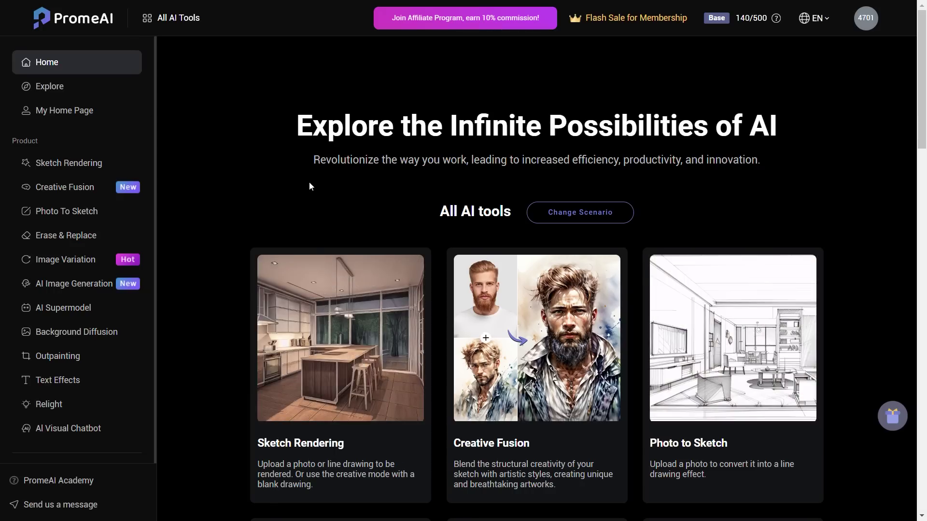
Load the garden sketch into Sketch Rendering and browse the Product, Interior and Commercial style categories
{"action": "left_click", "coordinate": [91, 173]}
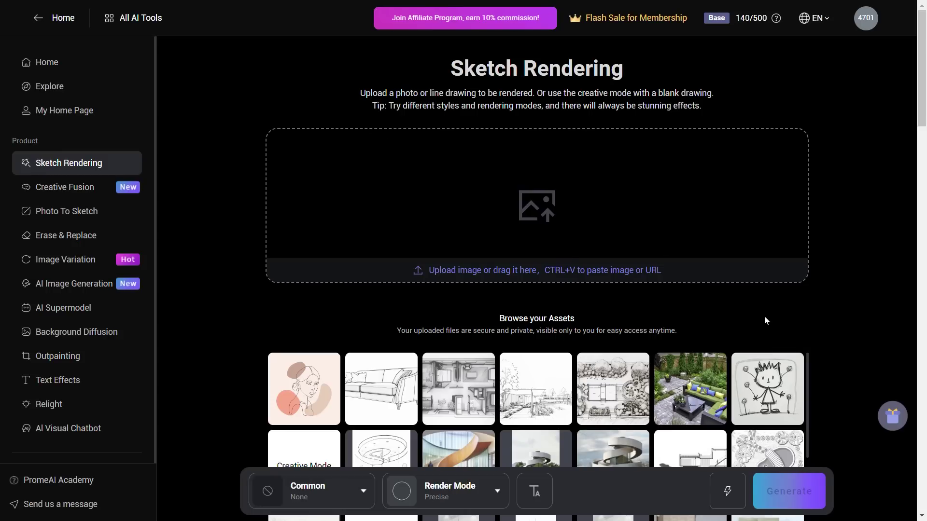
{"action": "left_click", "coordinate": [549, 397]}
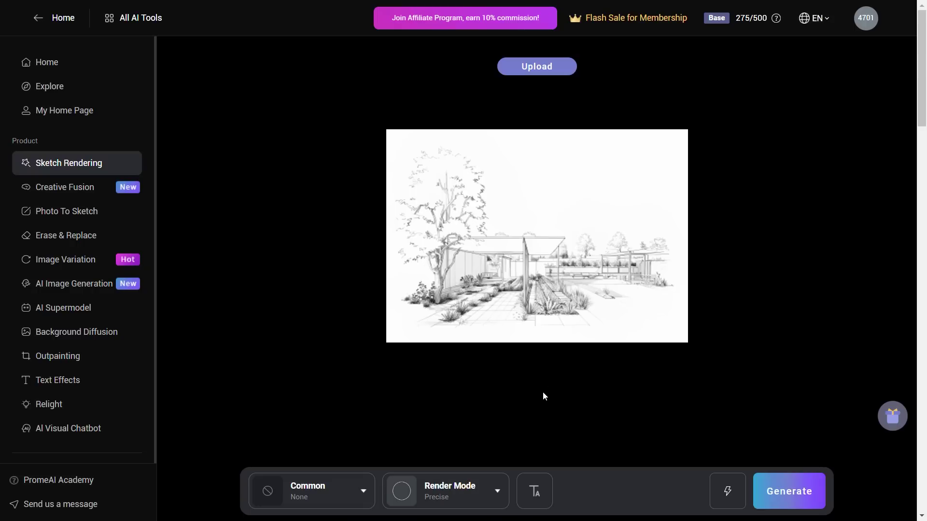
{"action": "left_click", "coordinate": [353, 494]}
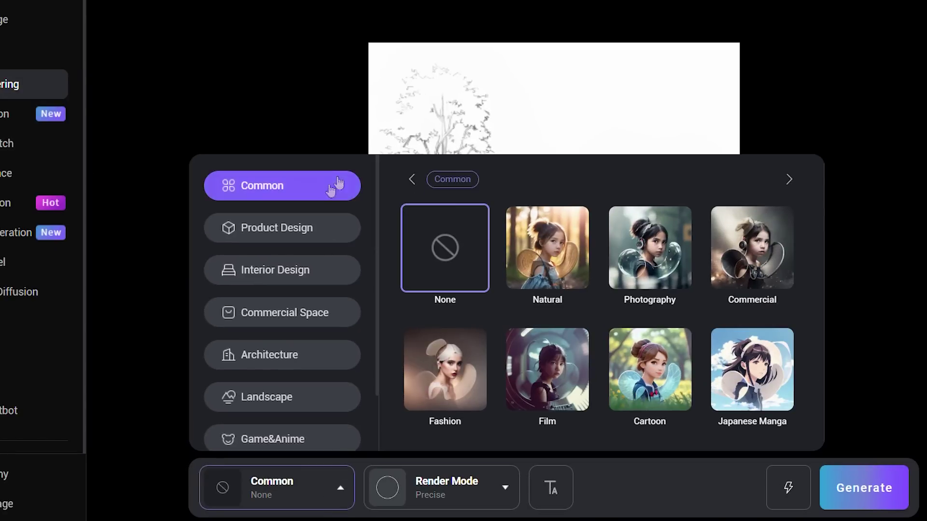
{"action": "left_click", "coordinate": [323, 236]}
{"action": "left_click", "coordinate": [338, 390]}
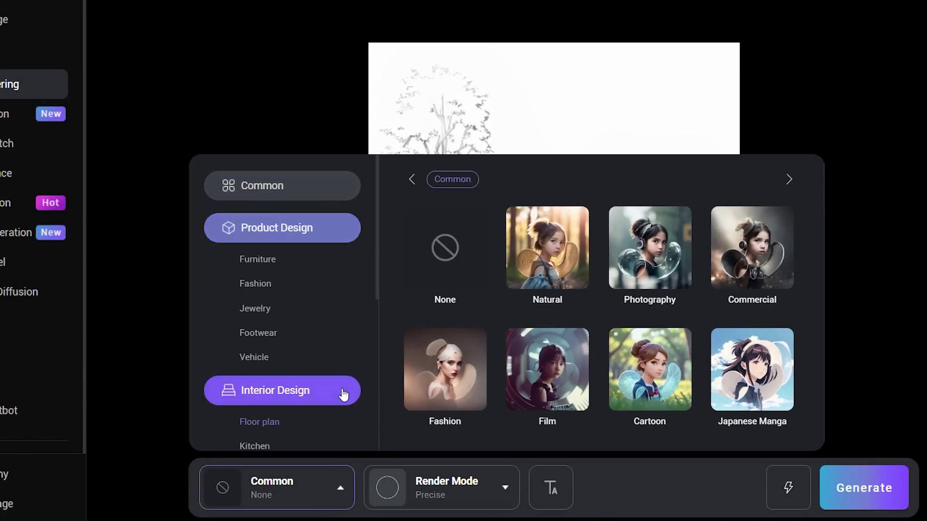
{"action": "scroll", "coordinate": [358, 314], "scroll_direction": "down", "scroll_amount": 3}
{"action": "scroll", "coordinate": [351, 332], "scroll_direction": "up", "scroll_amount": 3}
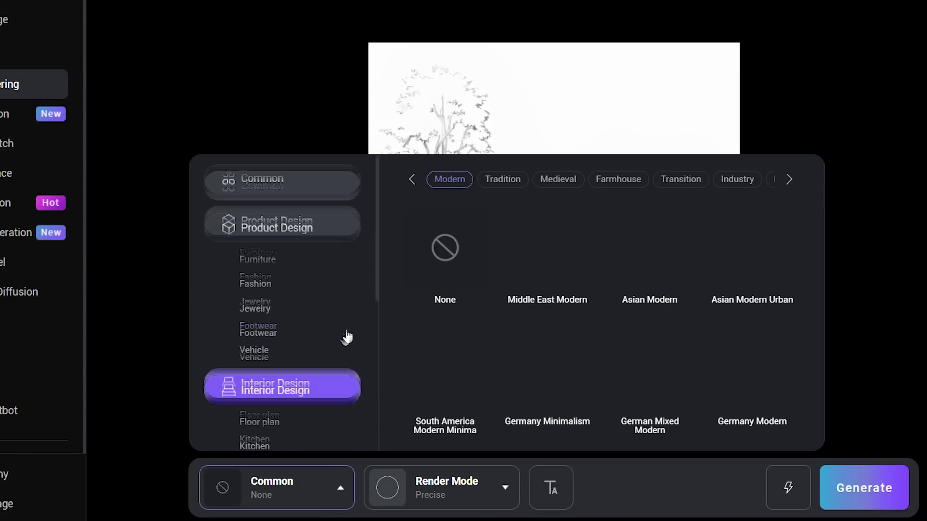
{"action": "scroll", "coordinate": [345, 337], "scroll_direction": "down", "scroll_amount": 3}
{"action": "left_click", "coordinate": [345, 333]}
Set the style to Architecture > Architectural Design > Masterpiece, Indian Modernism
{"action": "left_click", "coordinate": [323, 369]}
{"action": "scroll", "coordinate": [320, 399], "scroll_direction": "down", "scroll_amount": 2}
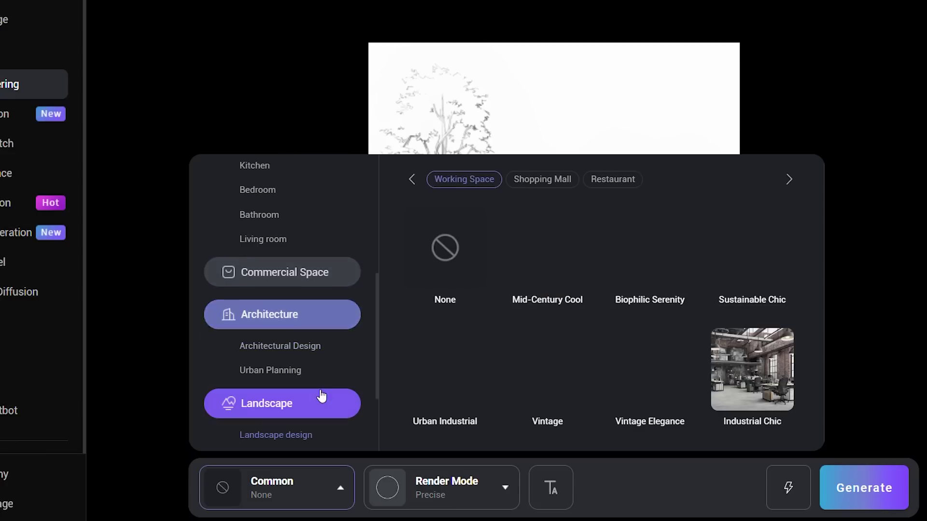
{"action": "left_click", "coordinate": [309, 351]}
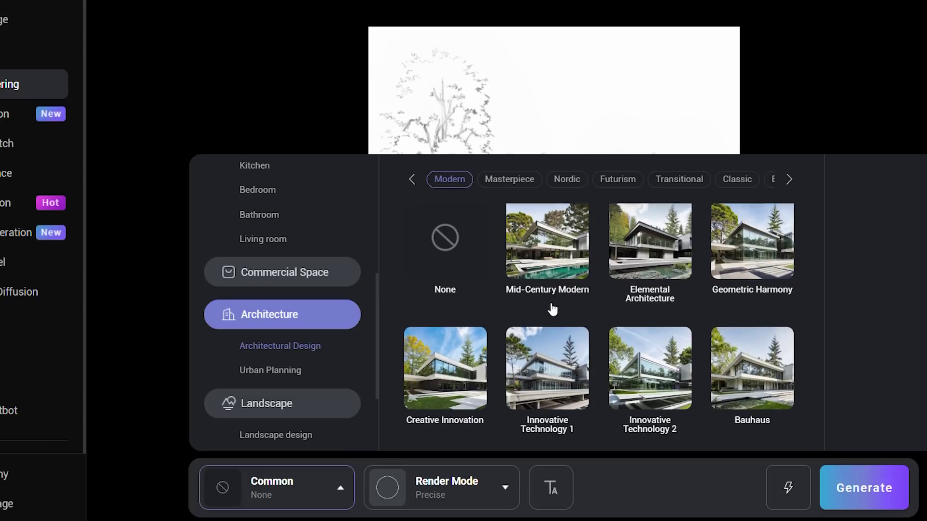
{"action": "scroll", "coordinate": [552, 309], "scroll_direction": "down", "scroll_amount": 5}
{"action": "scroll", "coordinate": [594, 324], "scroll_direction": "down", "scroll_amount": 5}
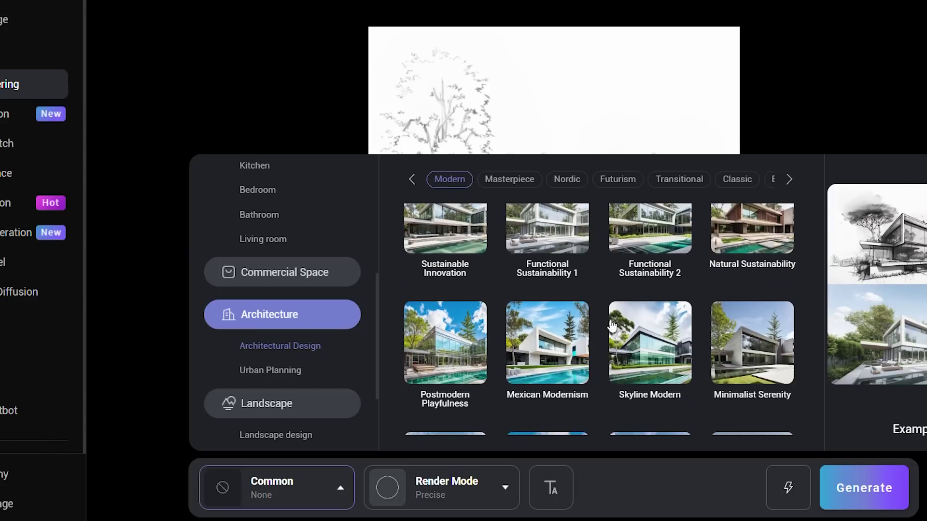
{"action": "left_click", "coordinate": [520, 188]}
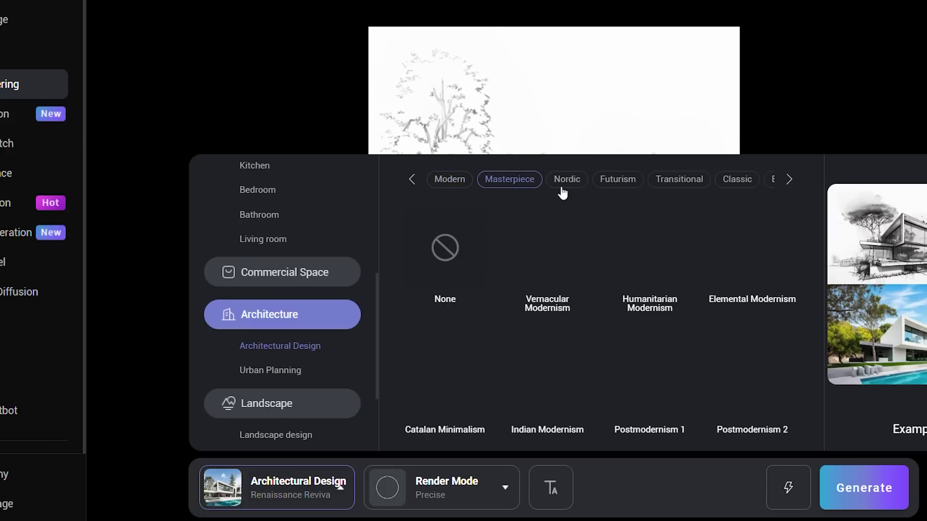
{"action": "left_click", "coordinate": [566, 189]}
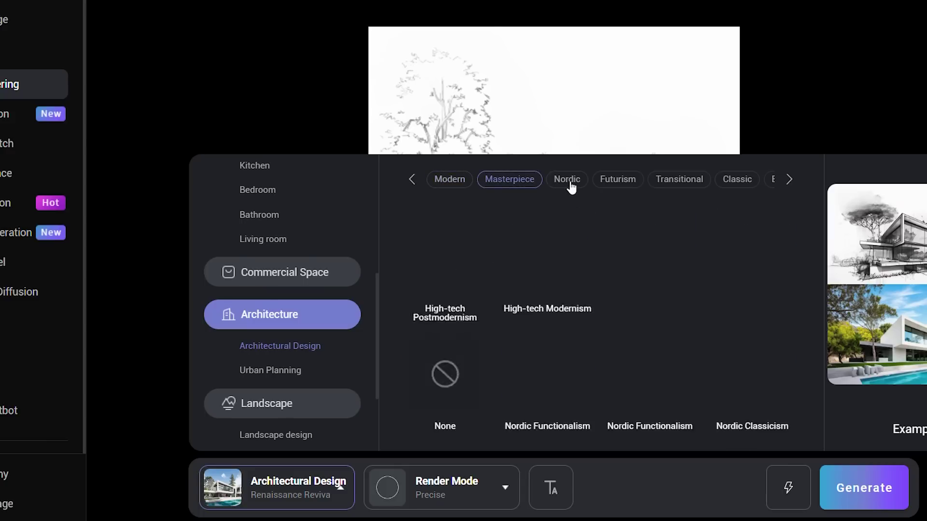
{"action": "left_click", "coordinate": [613, 184]}
{"action": "left_click", "coordinate": [521, 186]}
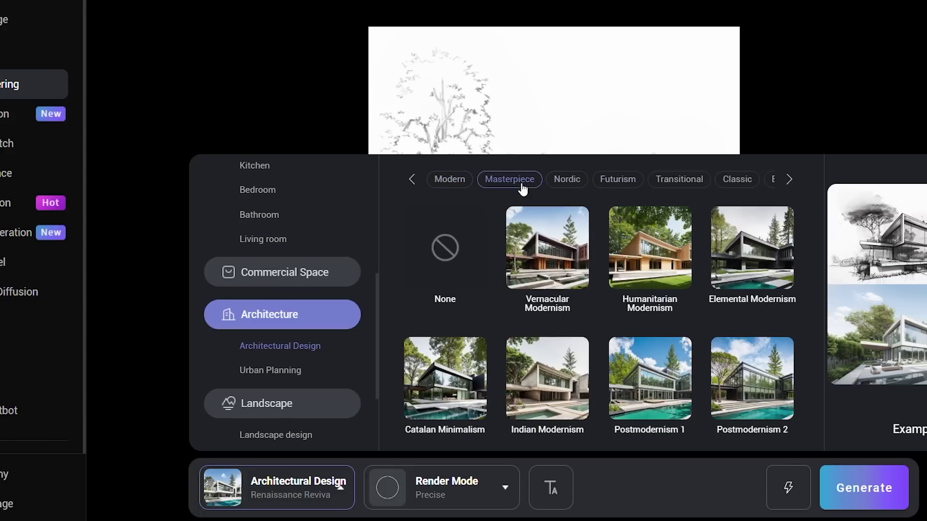
{"action": "scroll", "coordinate": [649, 271], "scroll_direction": "down", "scroll_amount": 2}
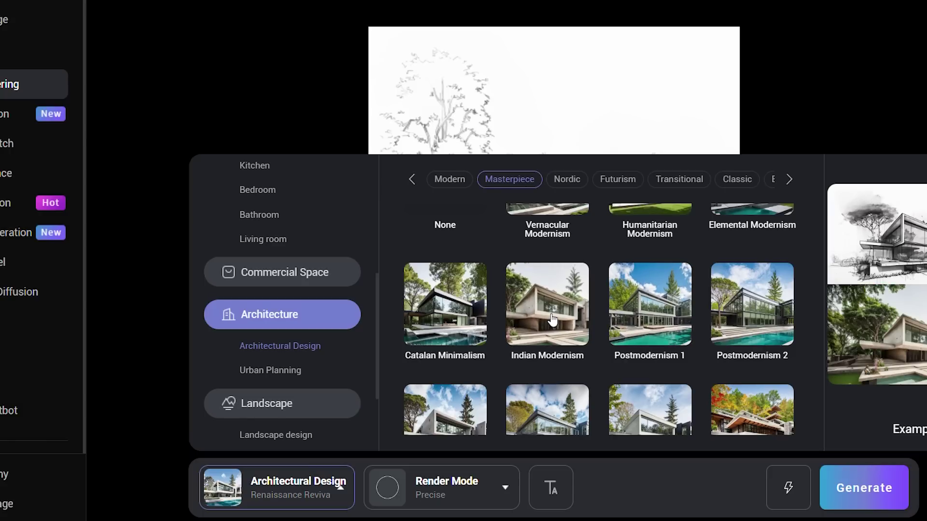
Keep Precise render mode, check the prompt fields, and generate three Indian Modernism renders
{"action": "left_click", "coordinate": [474, 489]}
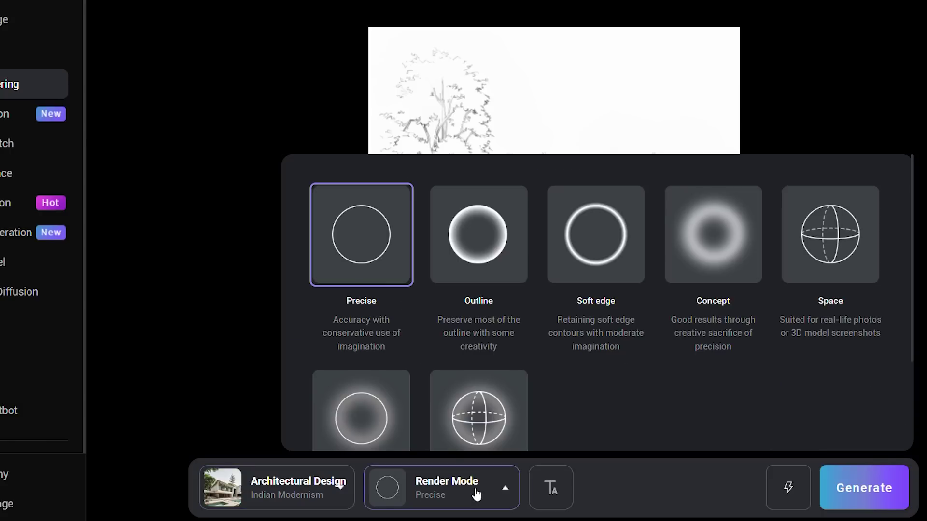
{"action": "scroll", "coordinate": [622, 403], "scroll_direction": "down", "scroll_amount": 2}
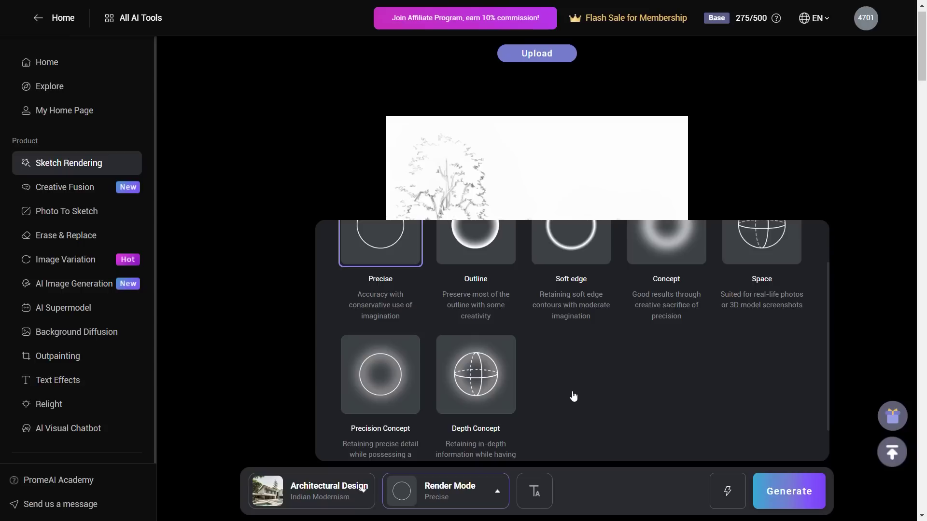
{"action": "scroll", "coordinate": [599, 370], "scroll_direction": "up", "scroll_amount": 1}
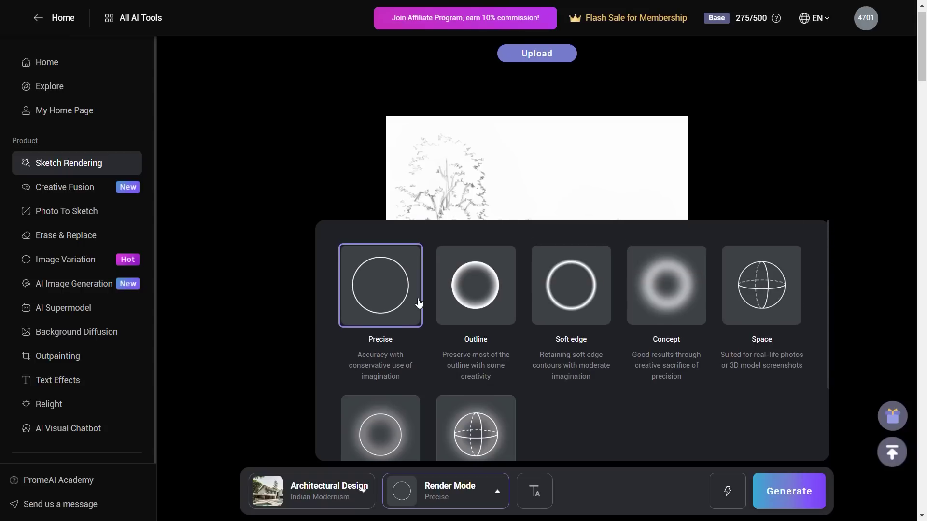
{"action": "left_click", "coordinate": [550, 500]}
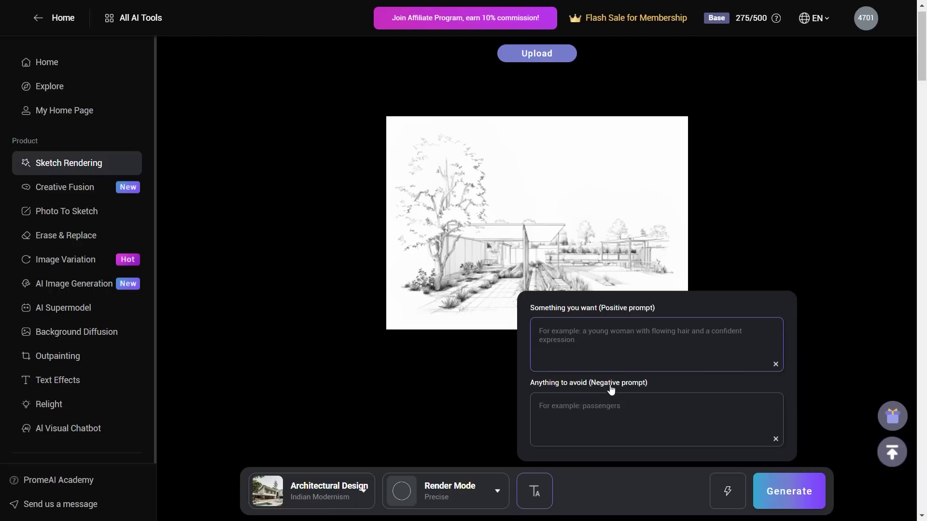
{"action": "left_click", "coordinate": [787, 501]}
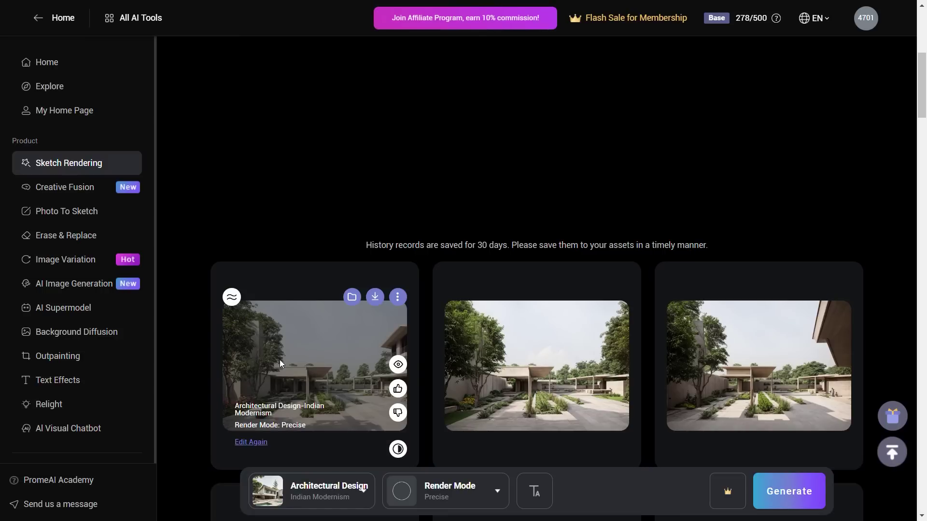
Enlarge the first garden render and step through to the next two versions
{"action": "left_click", "coordinate": [282, 364]}
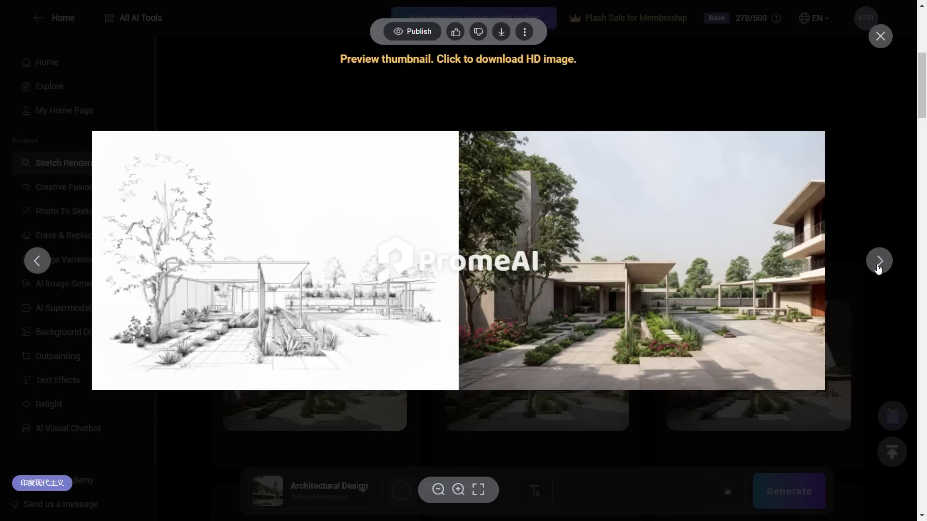
{"action": "left_click", "coordinate": [878, 263]}
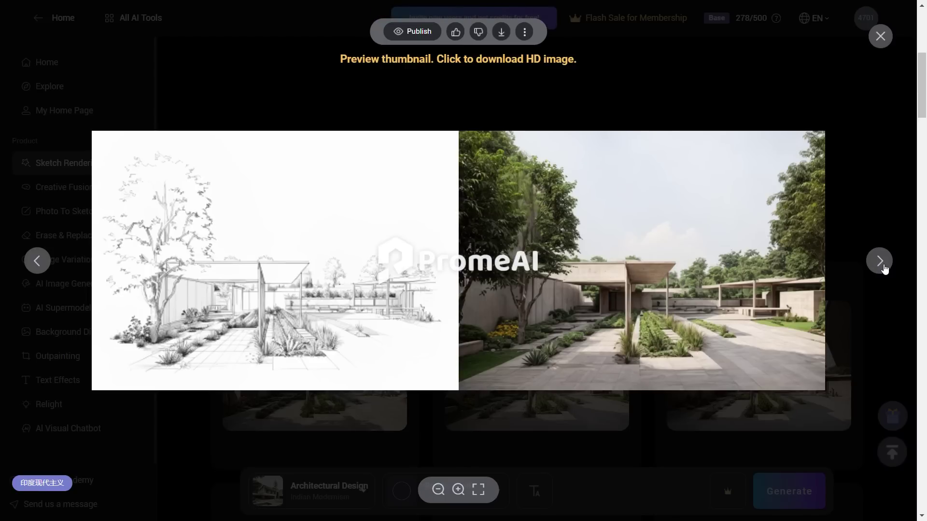
{"action": "left_click", "coordinate": [883, 267]}
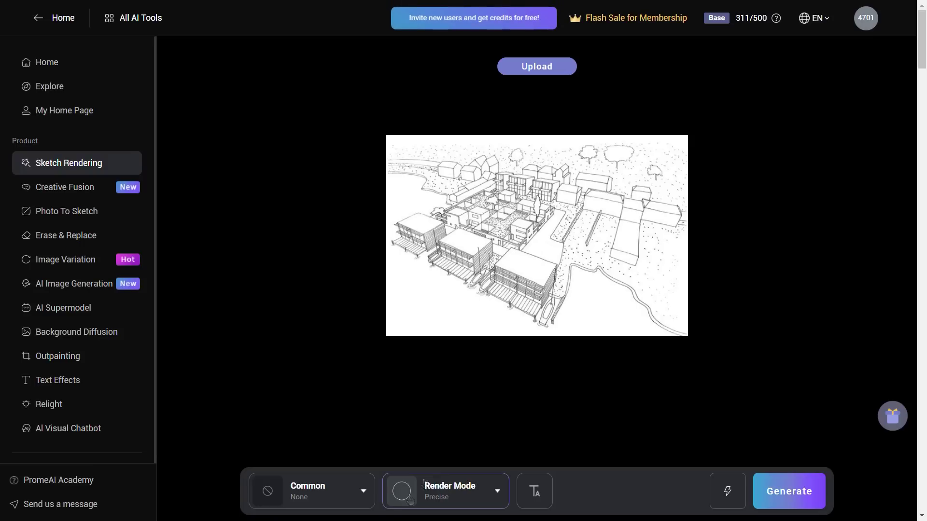
Style the aerial town sketch as Architecture > Urban Planning > Urban Design and enlarge the first render
{"action": "left_click", "coordinate": [410, 497]}
{"action": "left_click", "coordinate": [364, 494]}
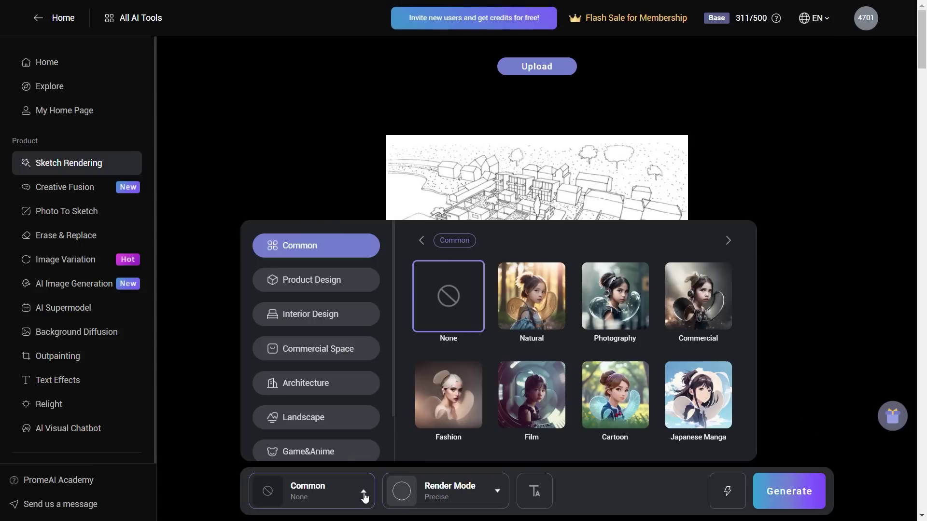
{"action": "left_click", "coordinate": [350, 384]}
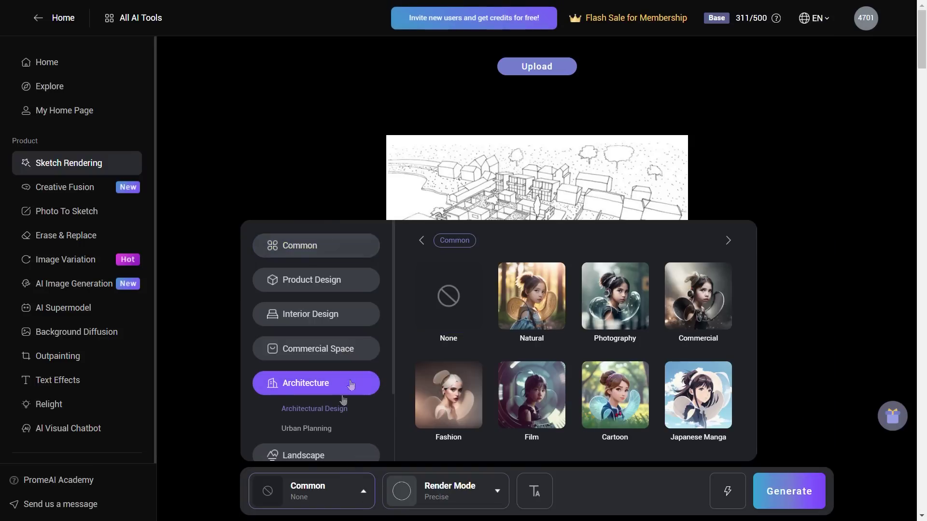
{"action": "left_click", "coordinate": [320, 431]}
{"action": "left_click", "coordinate": [519, 317]}
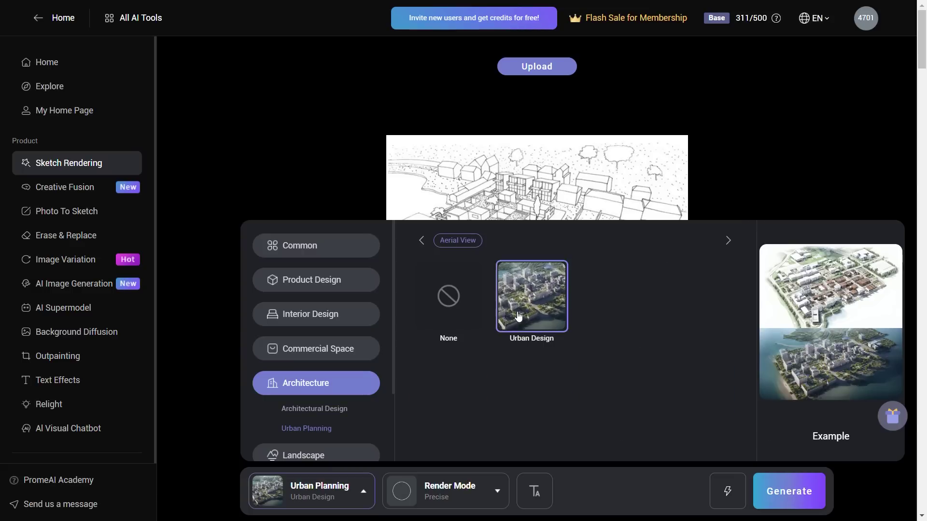
{"action": "scroll", "coordinate": [402, 195], "scroll_direction": "down", "scroll_amount": 5}
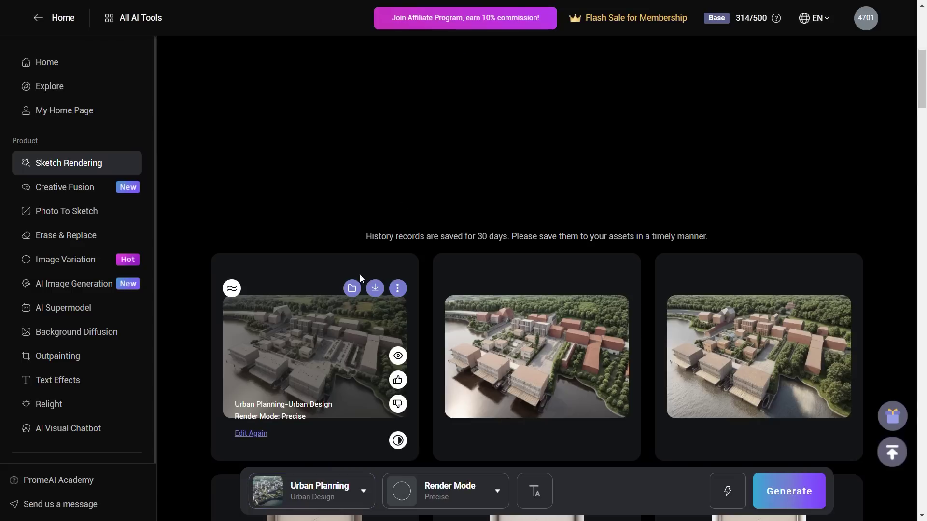
{"action": "left_click", "coordinate": [340, 349]}
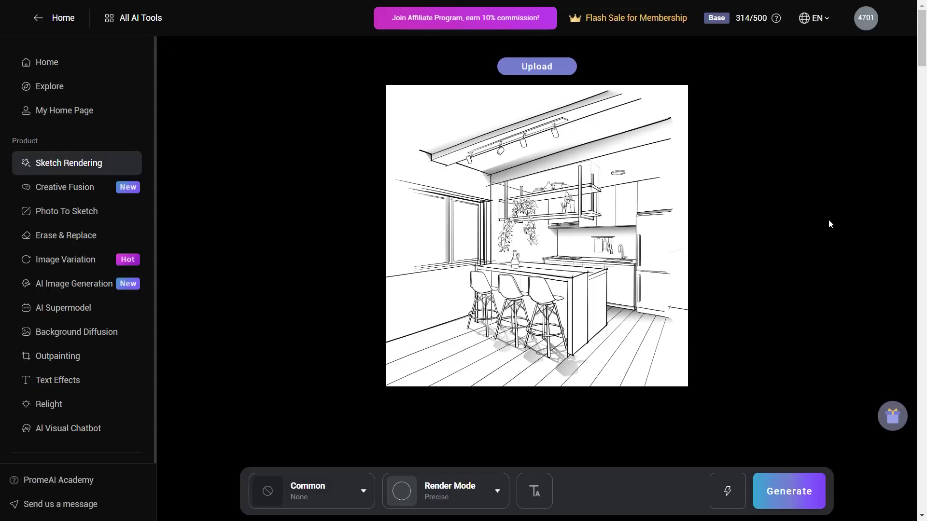
Style the kitchen sketch as Interior Design > Kitchen > German Classic Luxe and generate it
{"action": "left_click", "coordinate": [359, 493]}
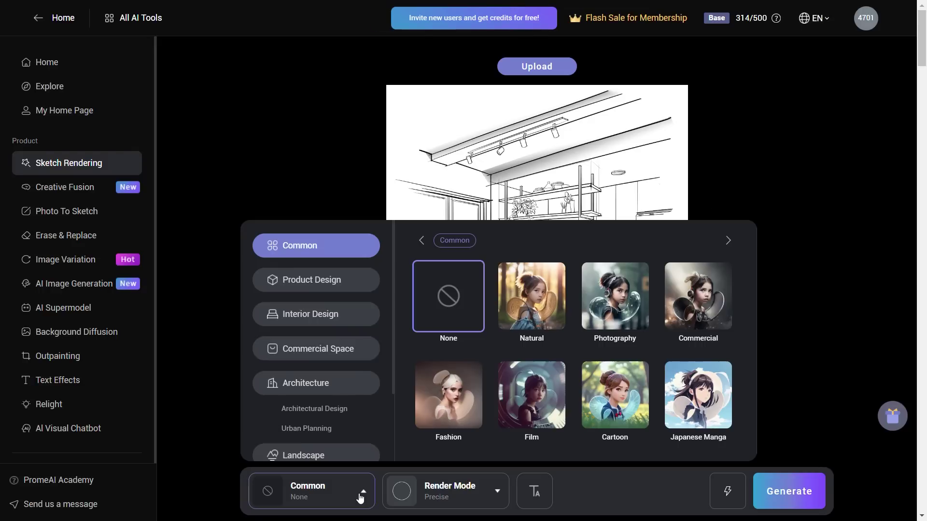
{"action": "left_click", "coordinate": [319, 317]}
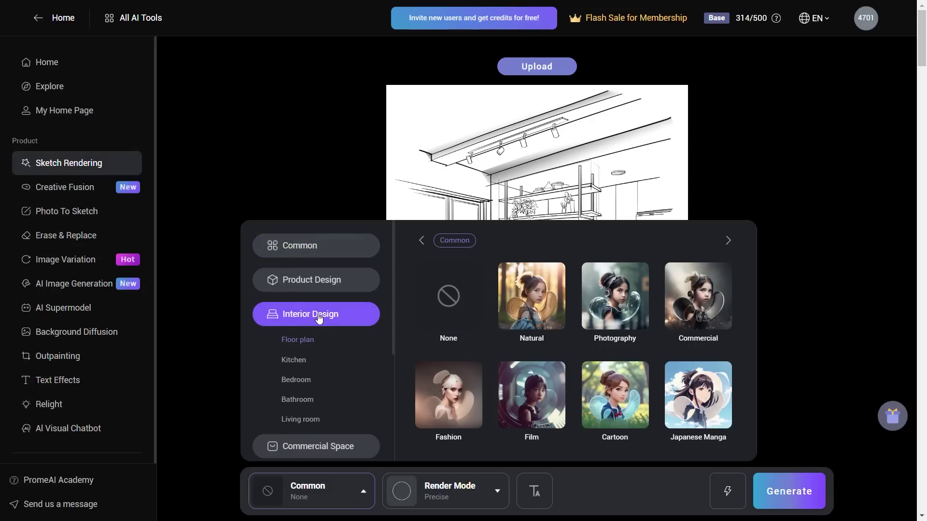
{"action": "left_click", "coordinate": [295, 362]}
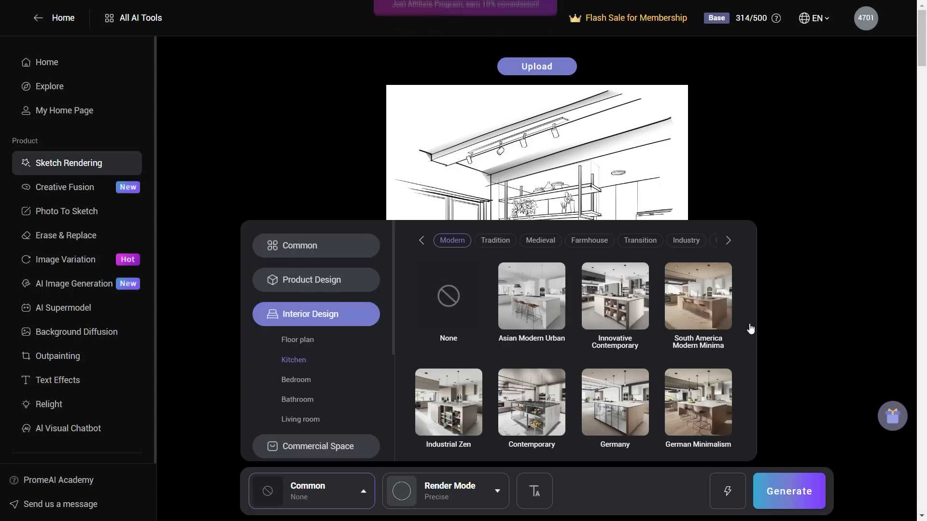
{"action": "scroll", "coordinate": [750, 329], "scroll_direction": "down", "scroll_amount": 2}
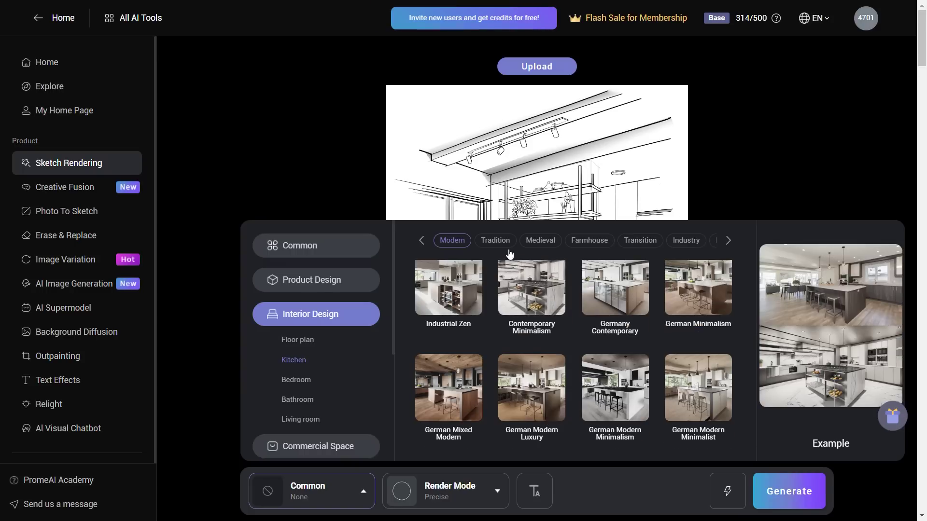
{"action": "left_click", "coordinate": [639, 240]}
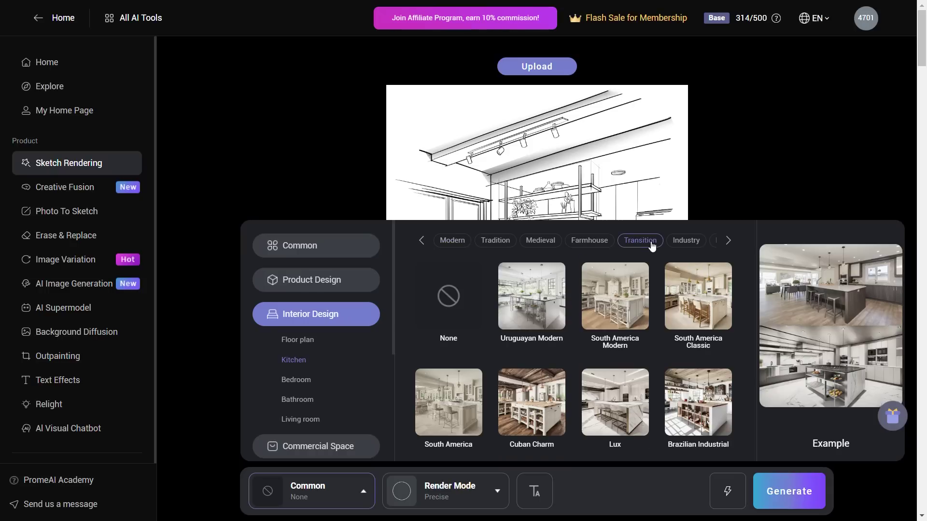
{"action": "left_click", "coordinate": [636, 387]}
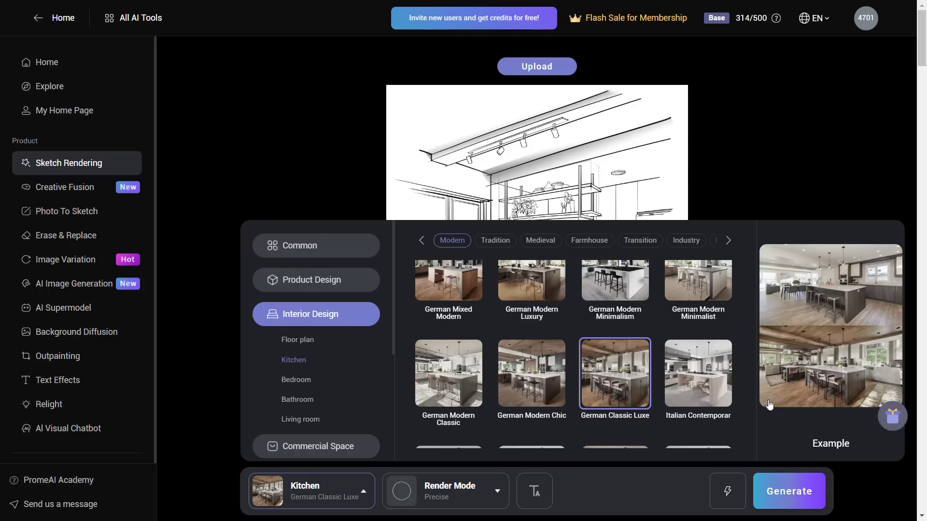
{"action": "left_click", "coordinate": [801, 497]}
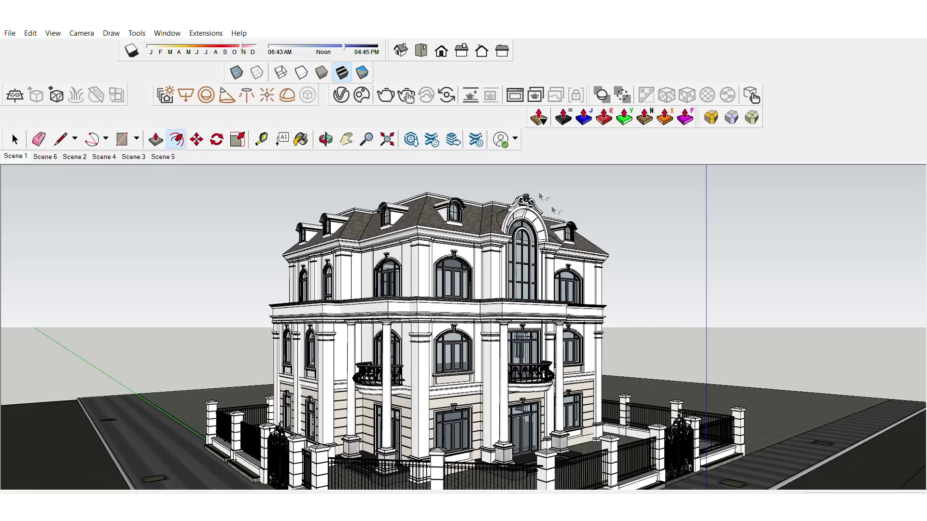
Switch the villa model from the Scene 1 front view to the corner perspective scene
{"action": "left_click", "coordinate": [15, 156]}
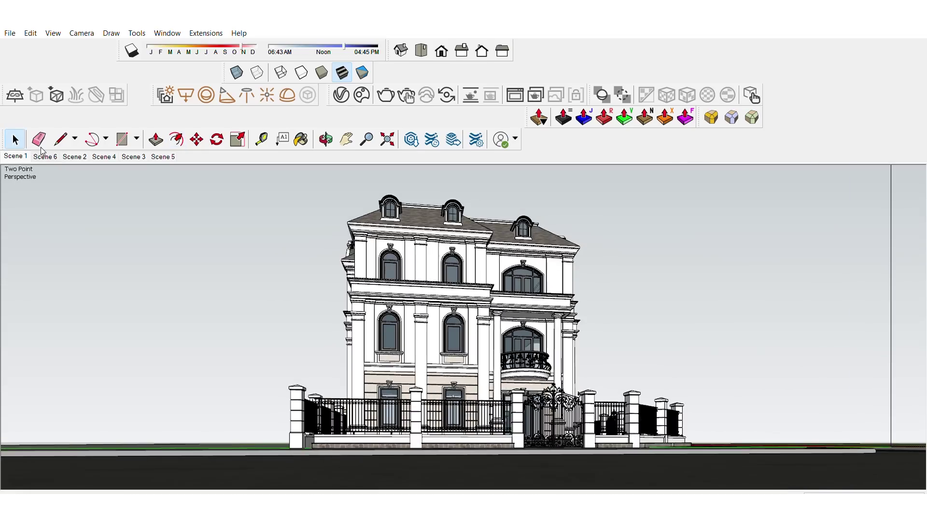
{"action": "left_click", "coordinate": [42, 151]}
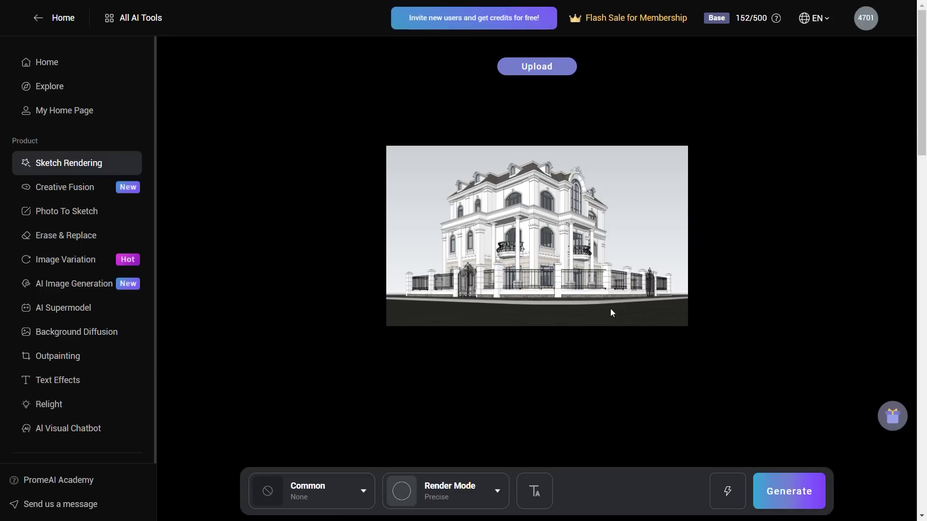
Set the villa capture's style to Architectural Design > Classic > American Neoclassical
{"action": "left_click", "coordinate": [355, 497]}
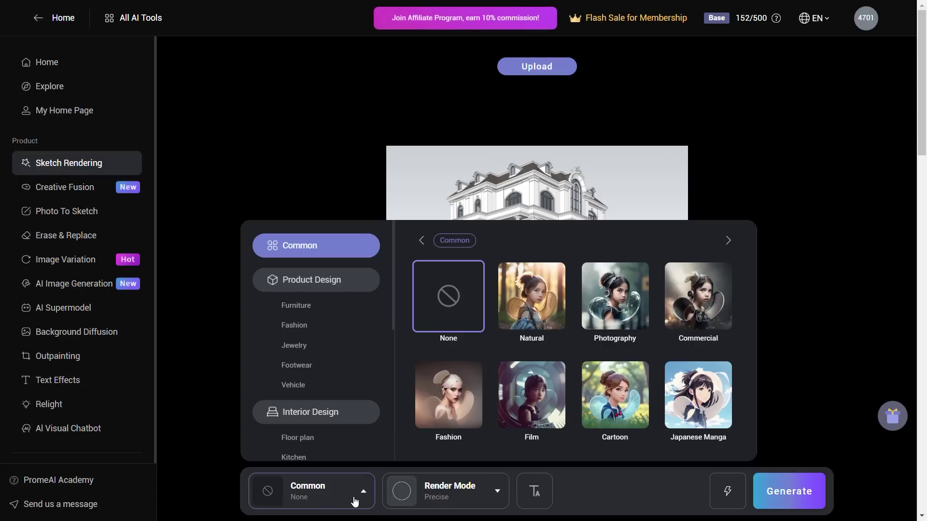
{"action": "scroll", "coordinate": [351, 403], "scroll_direction": "down", "scroll_amount": 6}
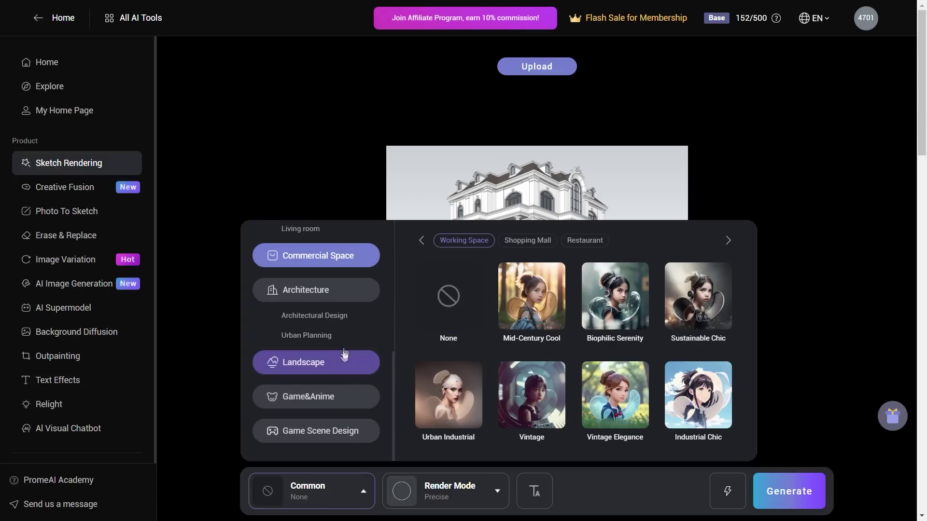
{"action": "left_click", "coordinate": [344, 316]}
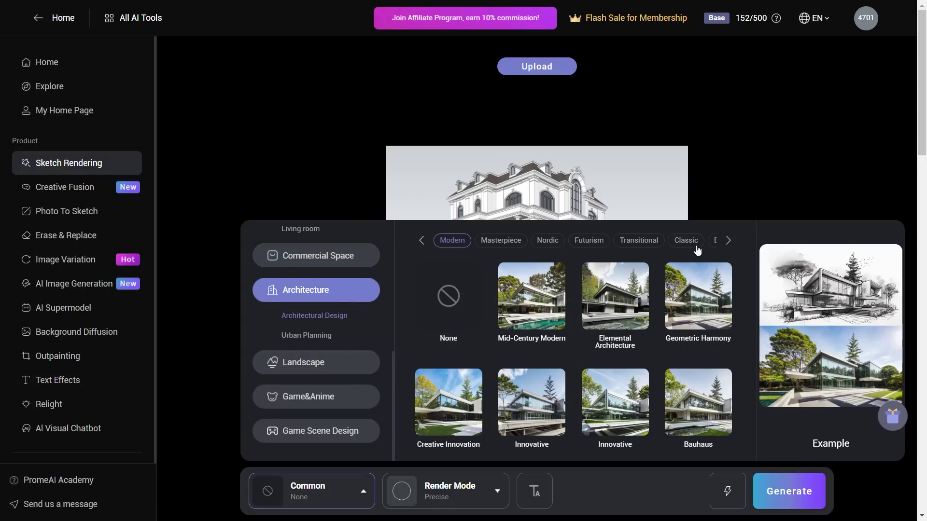
{"action": "left_click", "coordinate": [693, 241]}
{"action": "scroll", "coordinate": [655, 354], "scroll_direction": "down", "scroll_amount": 2}
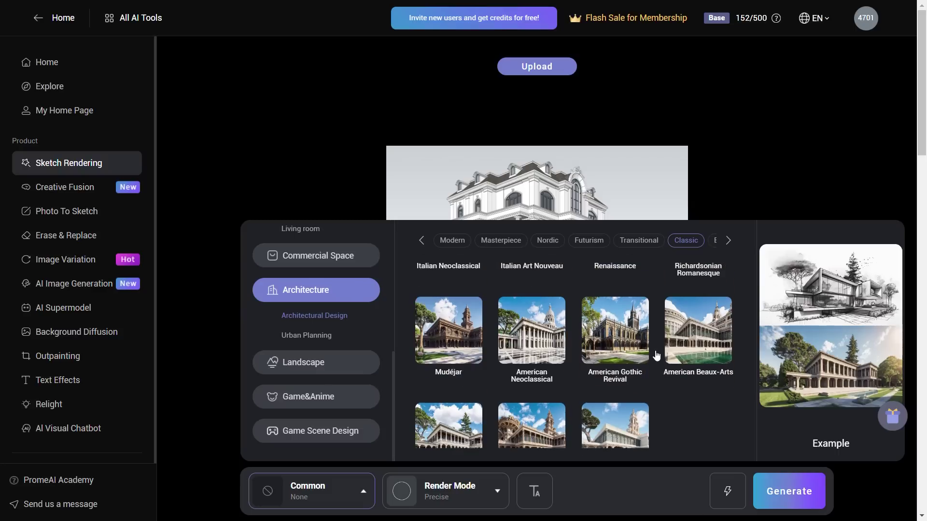
{"action": "left_click", "coordinate": [552, 335]}
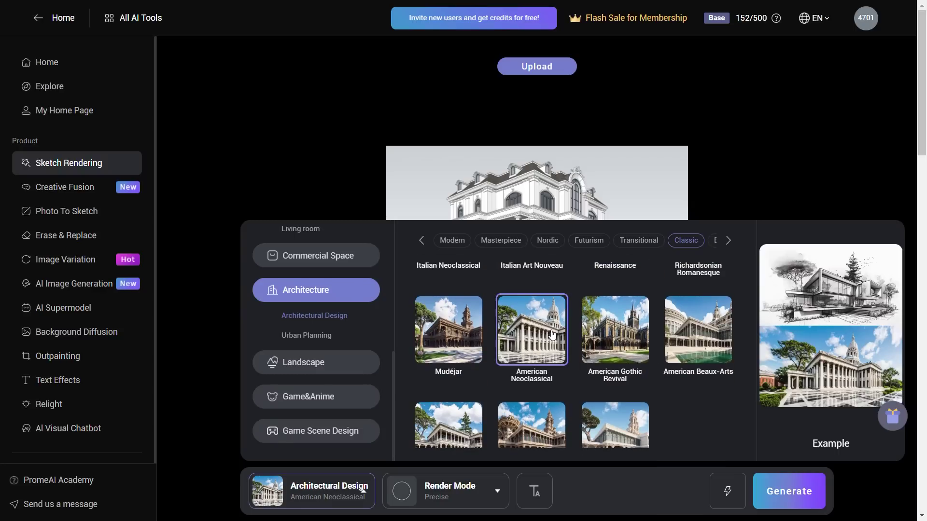
Check the render mode options and generate the villa renders
{"action": "left_click", "coordinate": [497, 491]}
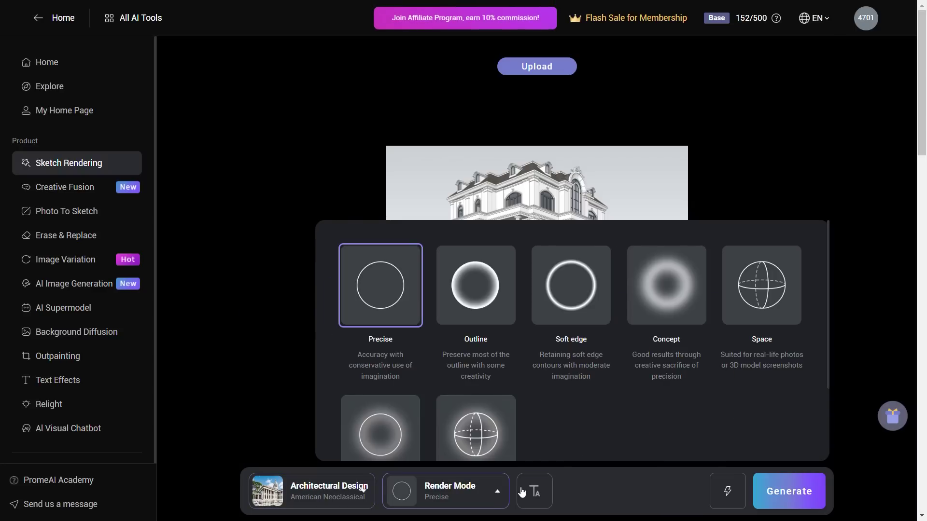
{"action": "left_click", "coordinate": [609, 491]}
{"action": "left_click", "coordinate": [803, 492]}
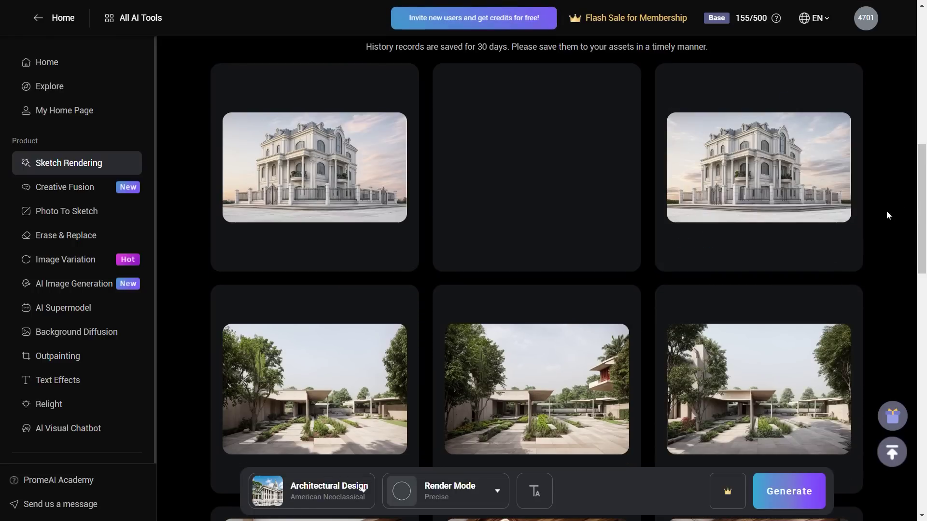
View three villa renders full-size, then switch the SketchUp model to Hidden Line display
{"action": "left_click", "coordinate": [313, 166]}
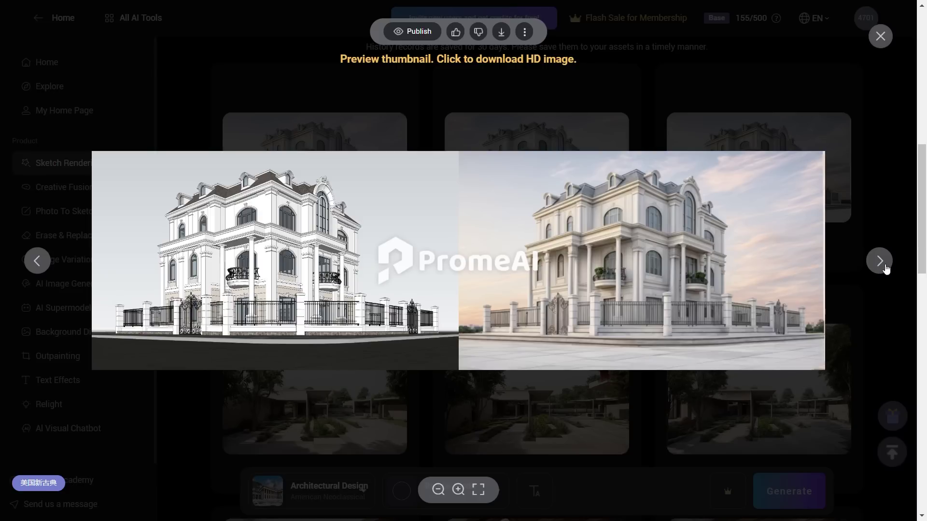
{"action": "left_click", "coordinate": [885, 267]}
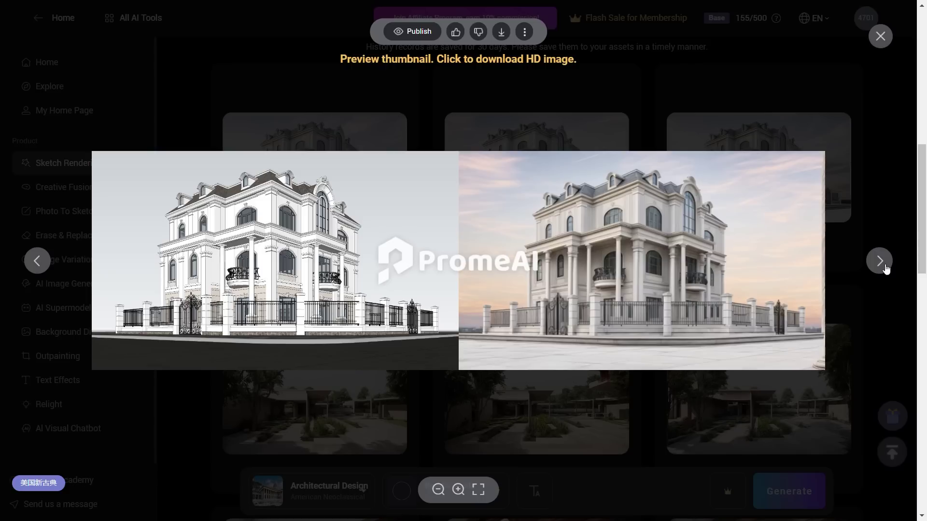
{"action": "left_click", "coordinate": [885, 267]}
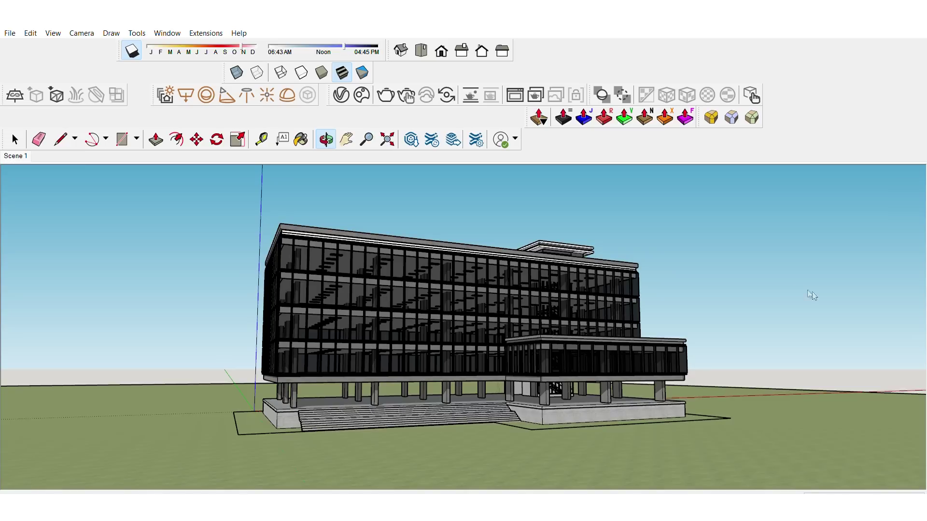
{"action": "key", "text": "ctrl+h"}
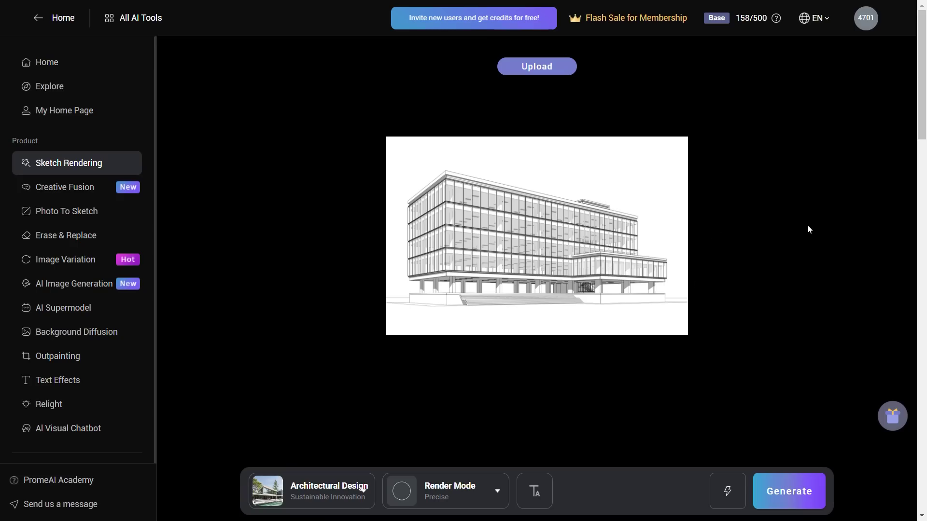
Render the multi-storey building sketch in the Sustainable Innovation style at Professional quality
{"action": "mouse_move", "coordinate": [727, 491]}
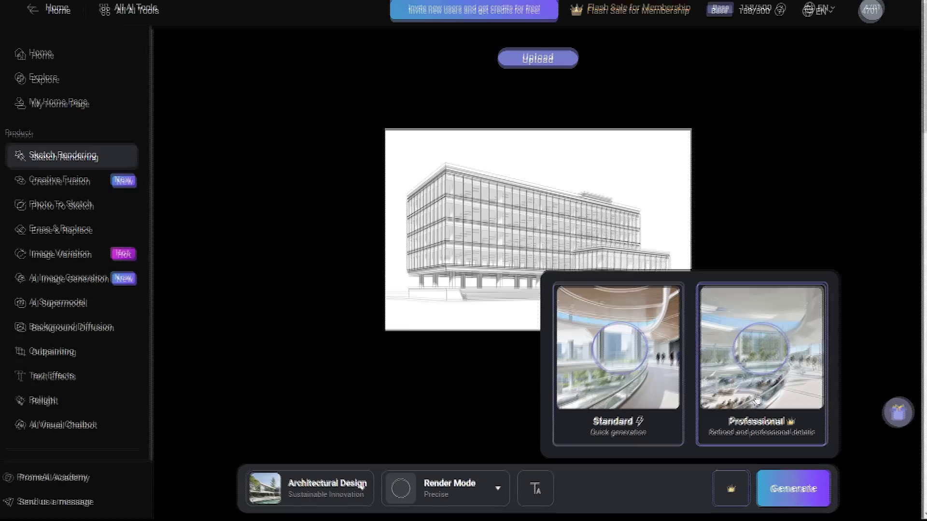
{"action": "left_click", "coordinate": [758, 343]}
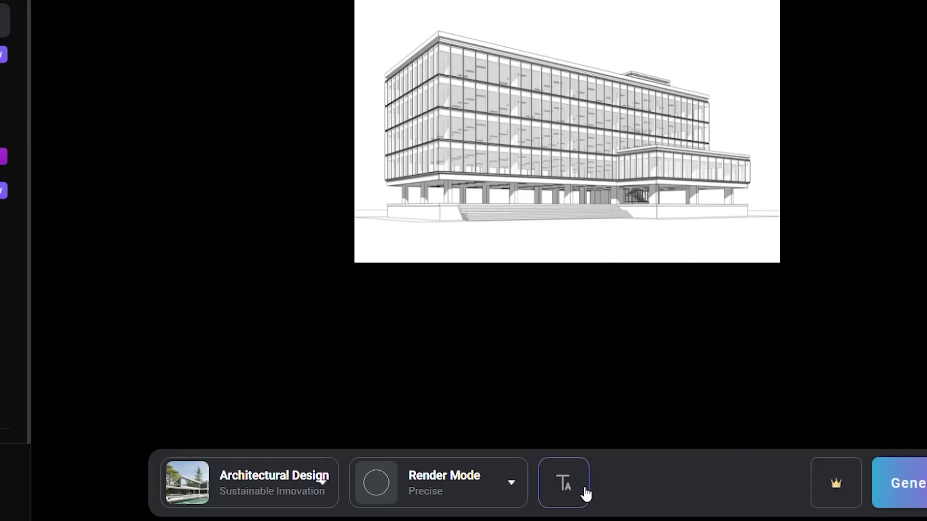
{"action": "left_click", "coordinate": [909, 485]}
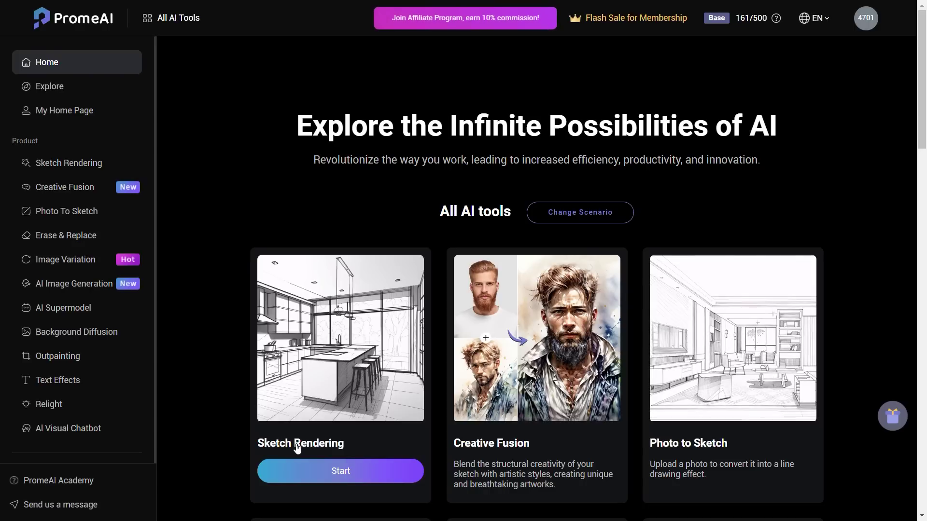
Load the sample floor-plan sketch into Sketch Rendering and show the Interior Design Floor plan styles
{"action": "left_click", "coordinate": [88, 167]}
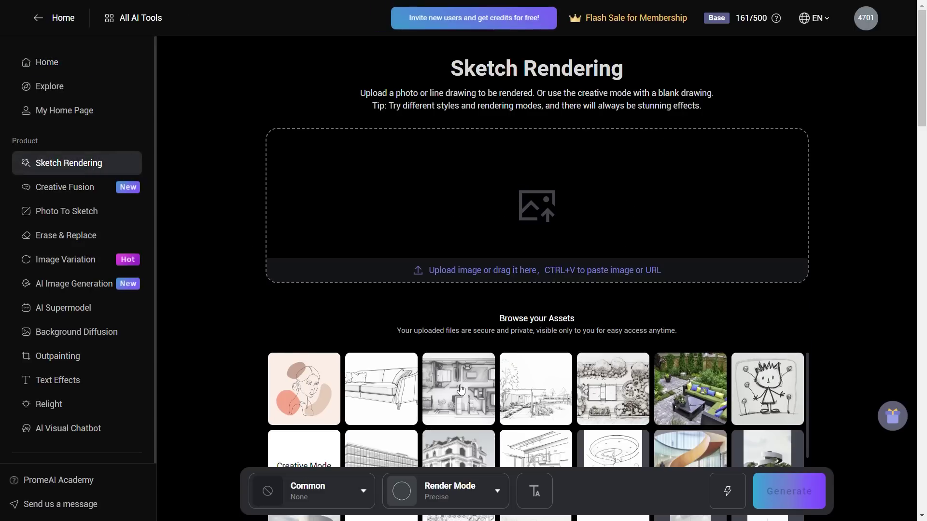
{"action": "left_click", "coordinate": [458, 382]}
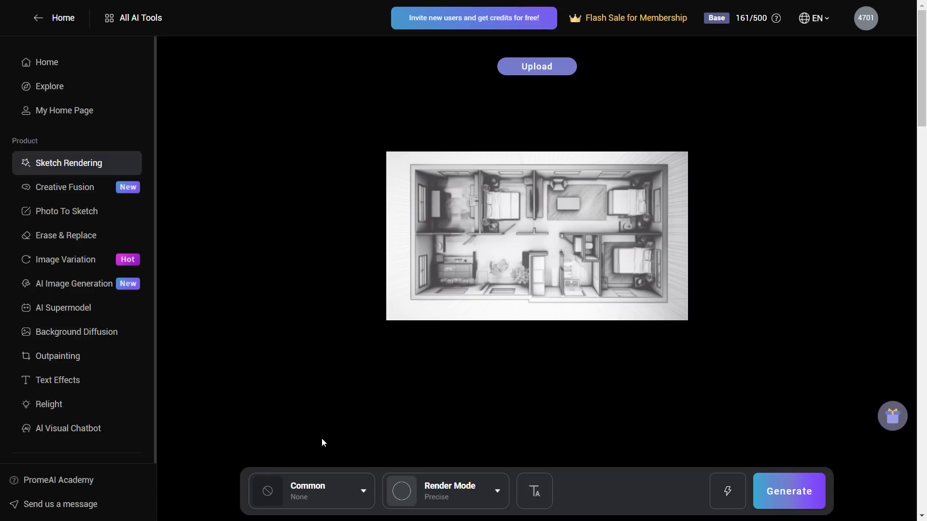
{"action": "left_click", "coordinate": [336, 493]}
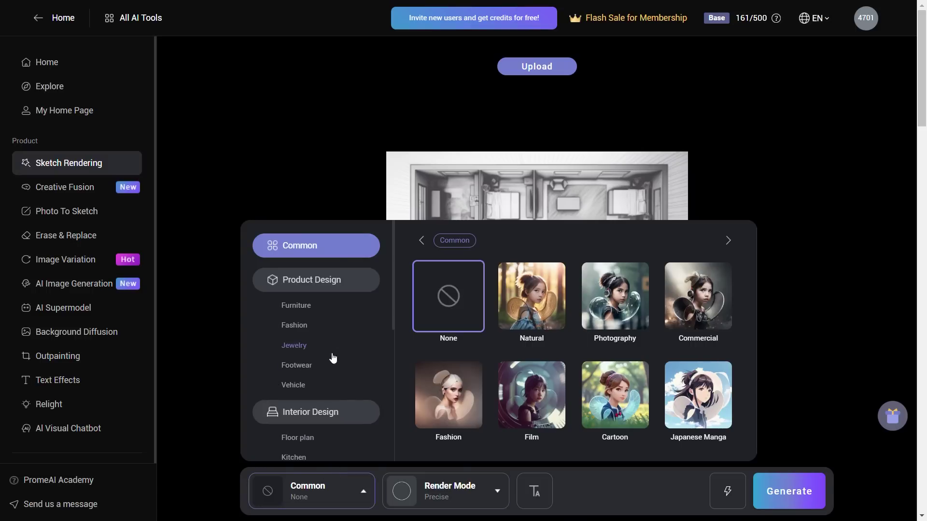
{"action": "scroll", "coordinate": [337, 318], "scroll_direction": "down", "scroll_amount": 2}
{"action": "scroll", "coordinate": [334, 376], "scroll_direction": "down", "scroll_amount": 2}
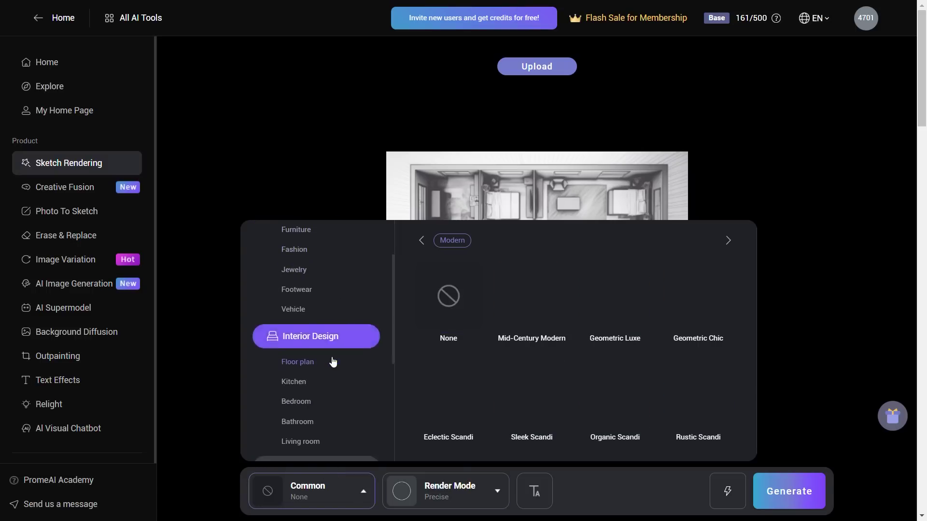
{"action": "left_click", "coordinate": [314, 322]}
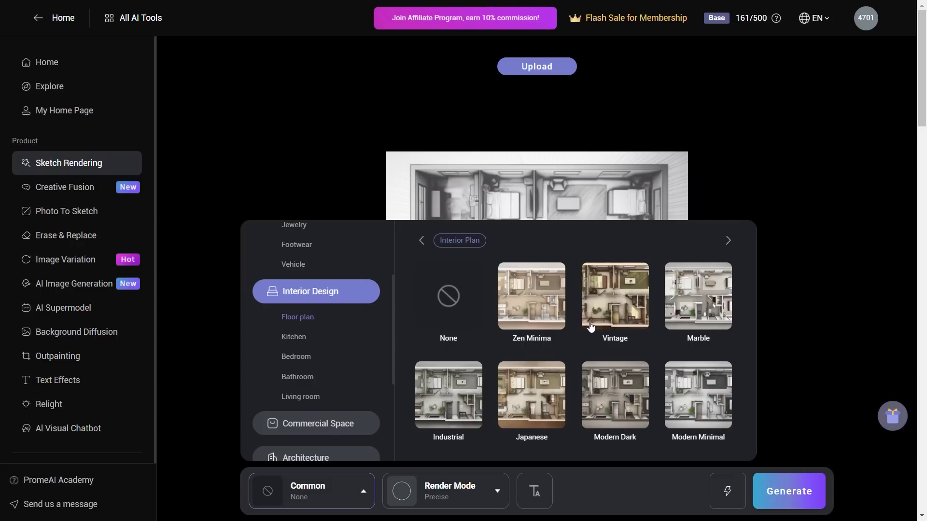
Apply the Modern Dark floor-plan style with Precise render mode and generate
{"action": "scroll", "coordinate": [591, 329], "scroll_direction": "down", "scroll_amount": 2}
{"action": "mouse_move", "coordinate": [591, 329]}
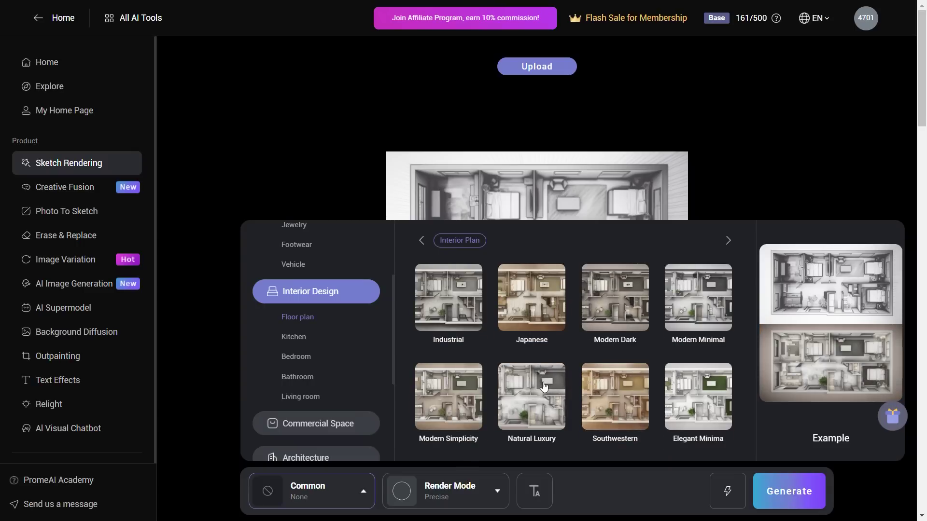
{"action": "scroll", "coordinate": [545, 388], "scroll_direction": "up", "scroll_amount": 2}
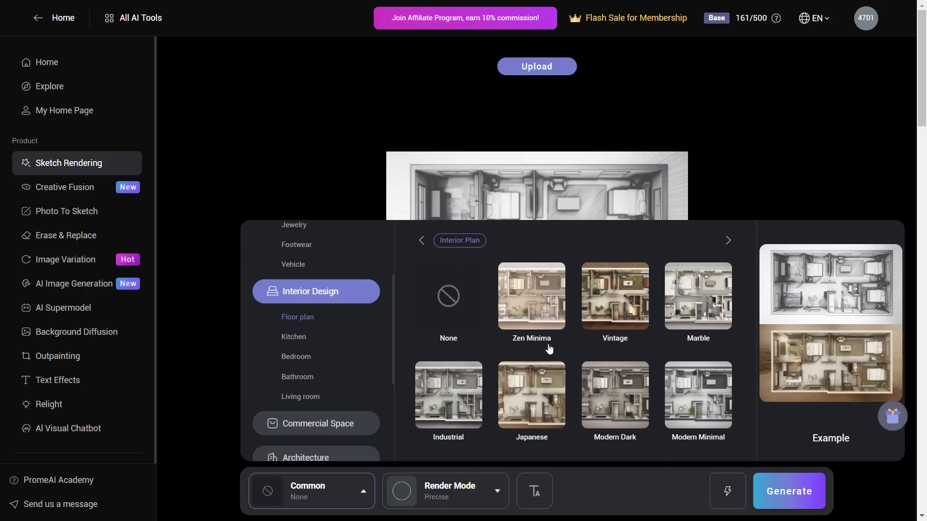
{"action": "scroll", "coordinate": [621, 314], "scroll_direction": "down", "scroll_amount": 2}
{"action": "left_click", "coordinate": [621, 314]}
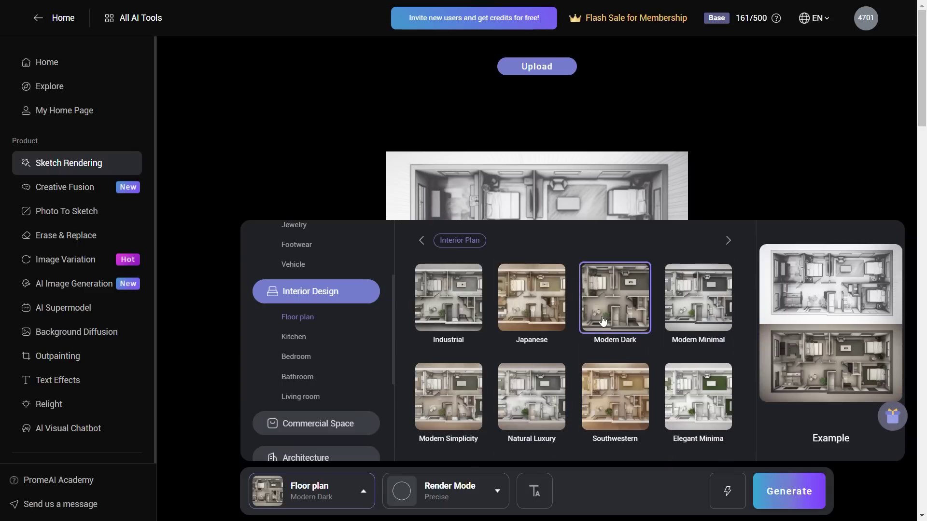
{"action": "left_click", "coordinate": [491, 492]}
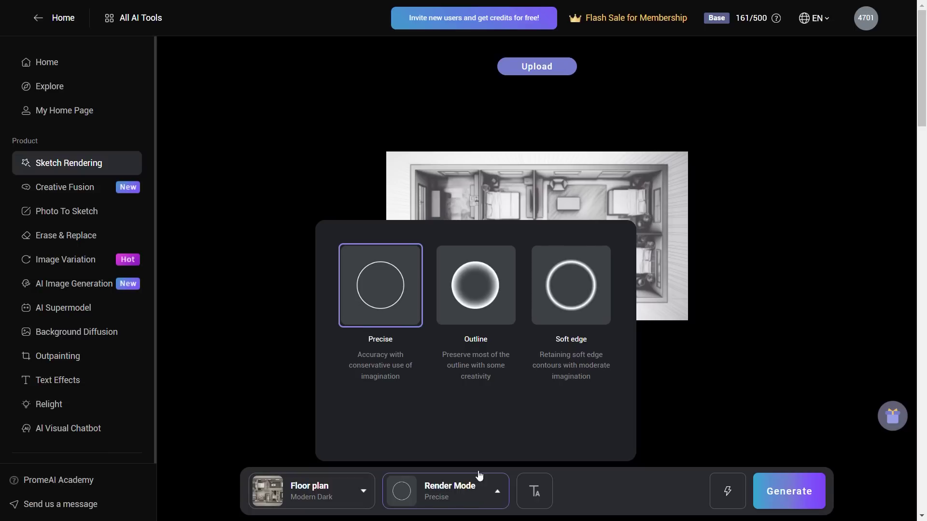
{"action": "left_click", "coordinate": [375, 285]}
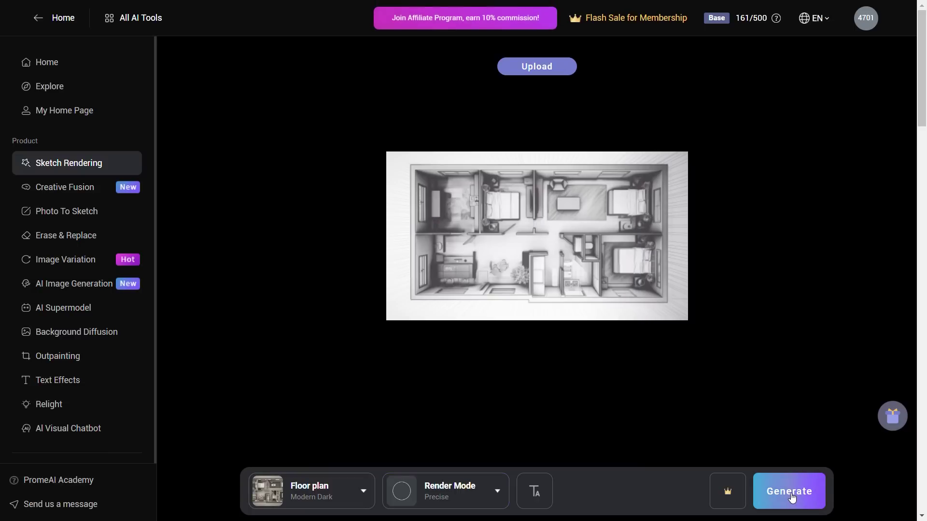
{"action": "left_click", "coordinate": [789, 494]}
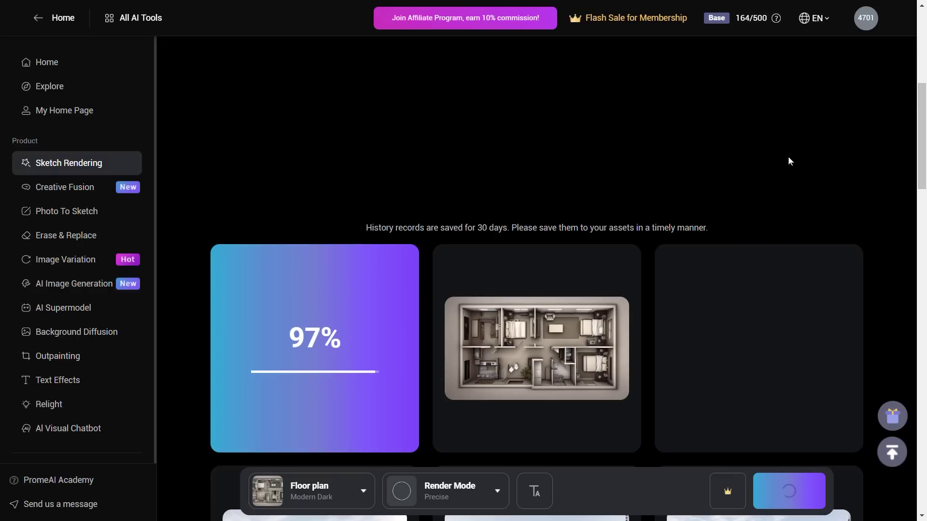
Open the finished Modern Dark floor-plan render in full preview
{"action": "left_click", "coordinate": [354, 341]}
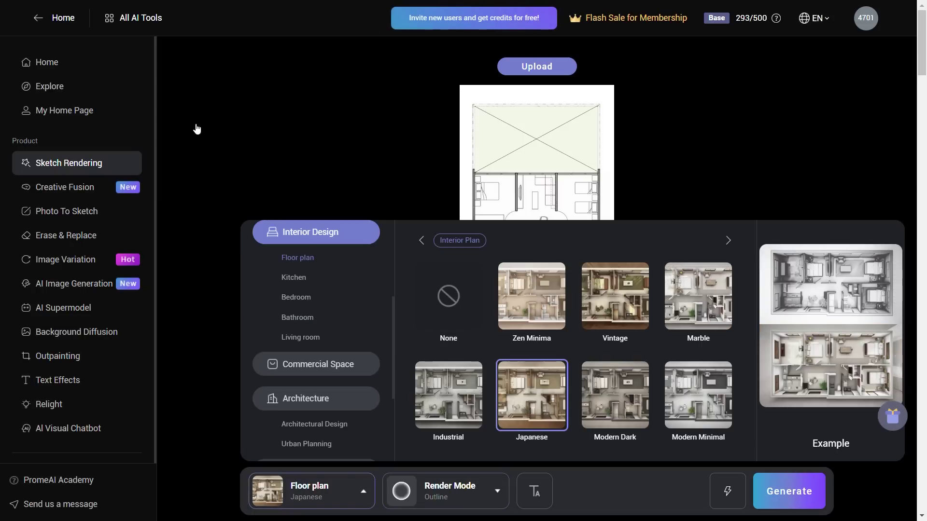
Change the tall floor plan's style from Japanese to Southwestern
{"action": "left_click", "coordinate": [186, 124]}
{"action": "left_click", "coordinate": [329, 507]}
{"action": "scroll", "coordinate": [601, 383], "scroll_direction": "down", "scroll_amount": 2}
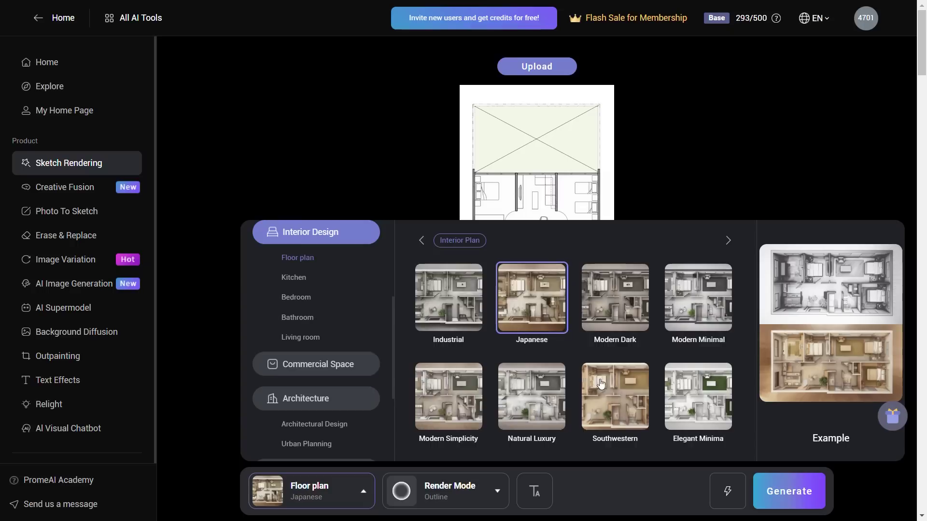
{"action": "scroll", "coordinate": [601, 384], "scroll_direction": "up", "scroll_amount": 2}
{"action": "left_click", "coordinate": [619, 429]}
{"action": "left_click", "coordinate": [380, 134]}
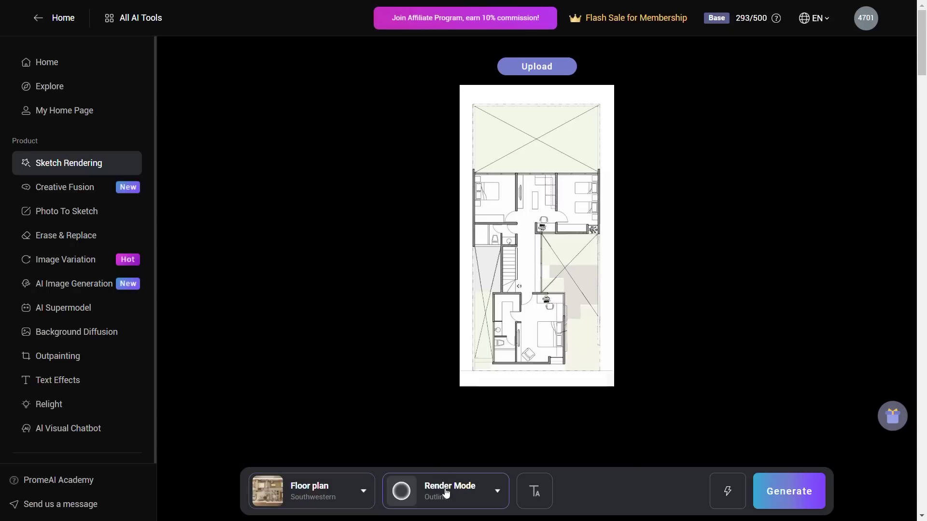
Generate the Southwestern floor-plan renders and preview the first result
{"action": "left_click", "coordinate": [777, 492]}
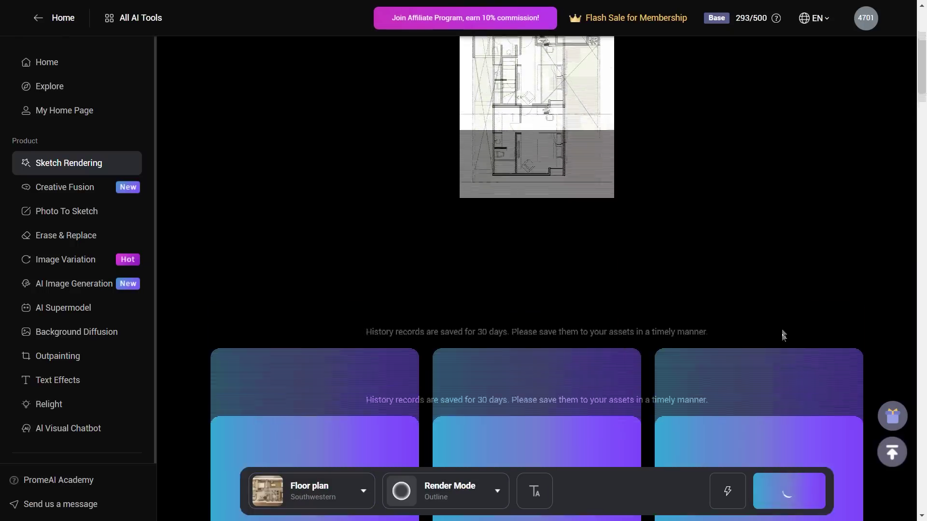
{"action": "left_click", "coordinate": [344, 375]}
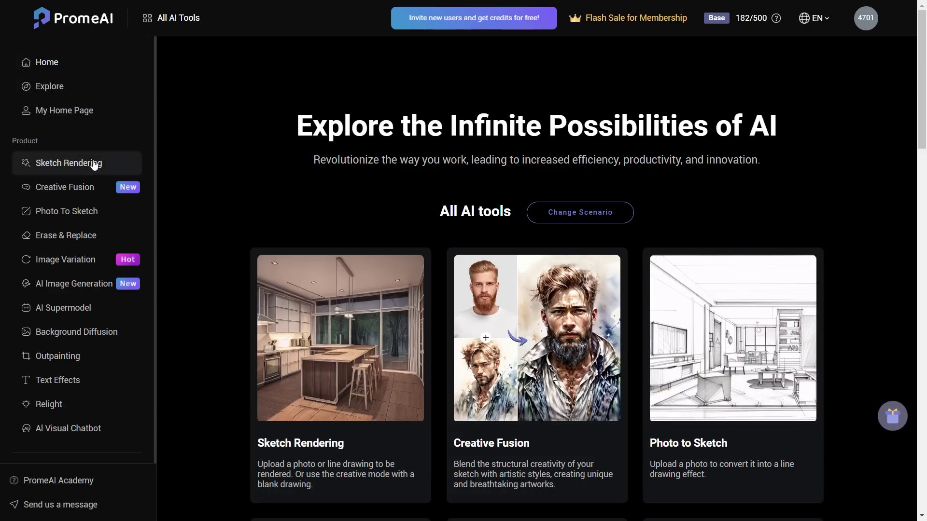
{"action": "left_click", "coordinate": [93, 164]}
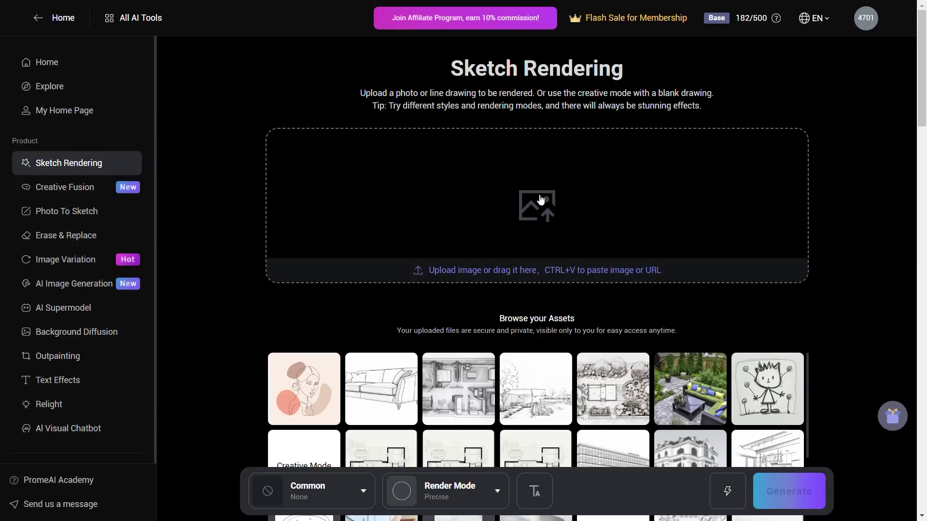
Paste the building section drawing and render it in the Interior Design Floor plan Industrial style
{"action": "key", "text": "ctrl+v"}
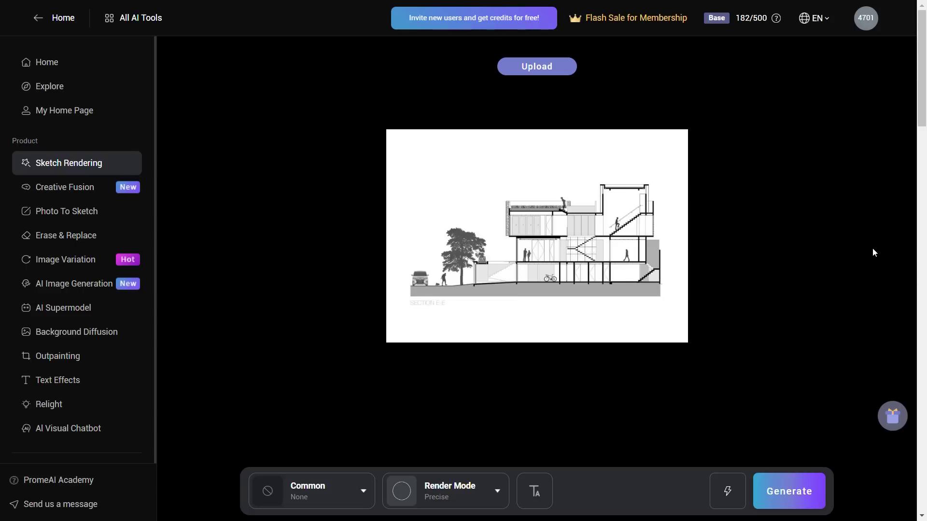
{"action": "left_click", "coordinate": [328, 491]}
{"action": "left_click", "coordinate": [340, 337]}
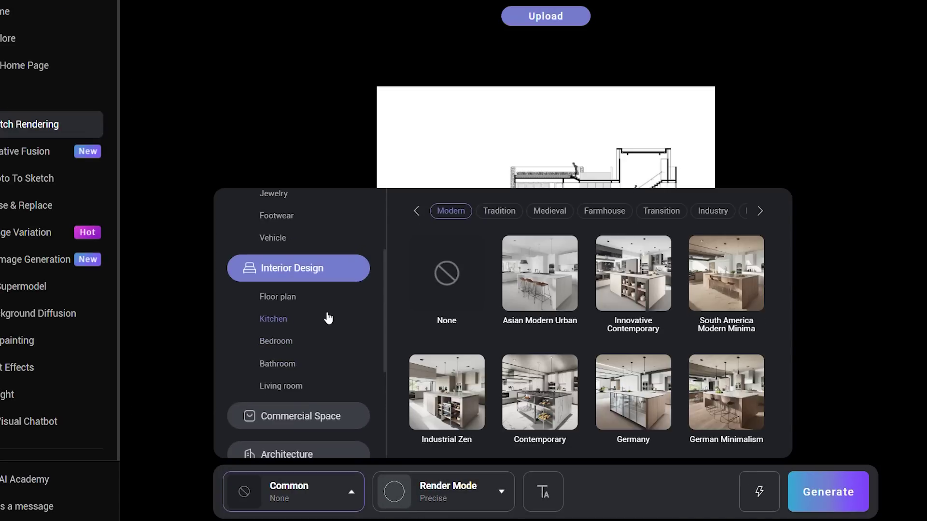
{"action": "left_click", "coordinate": [292, 297]}
{"action": "left_click", "coordinate": [471, 328]}
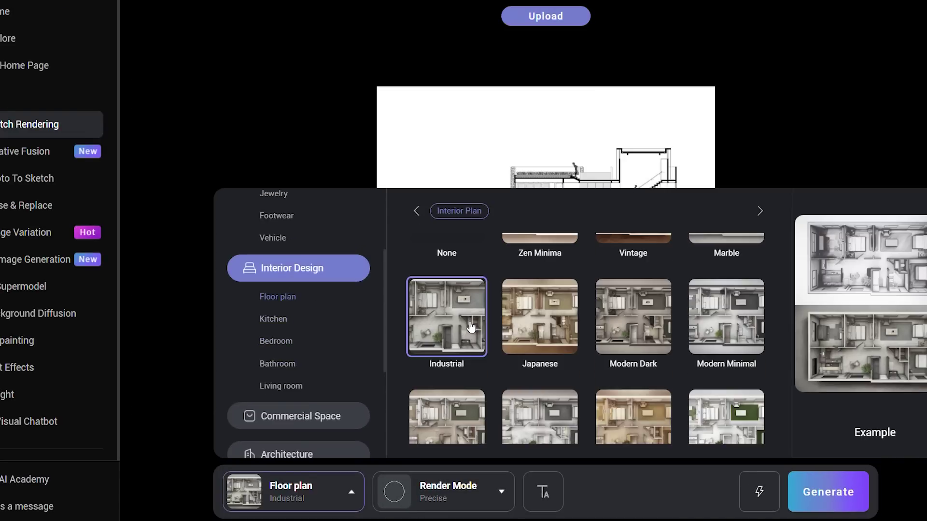
{"action": "left_click", "coordinate": [827, 491]}
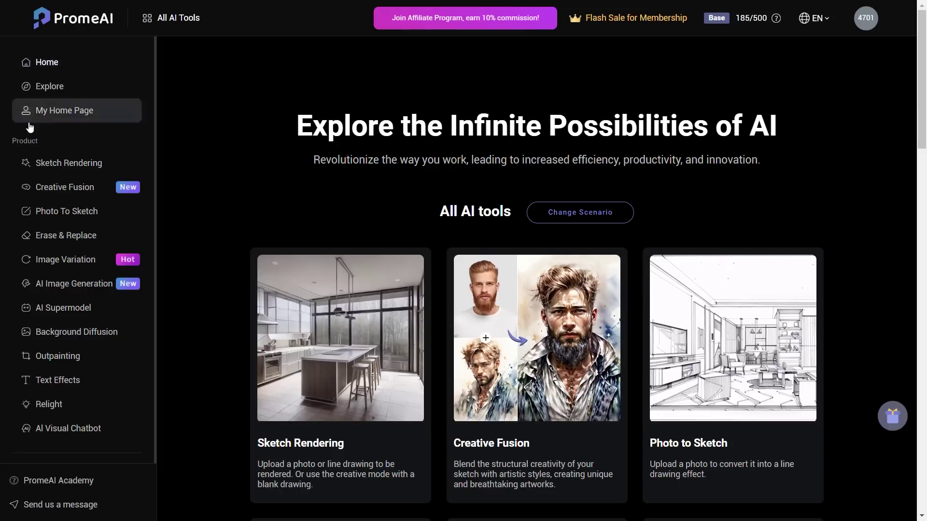
Load the landscape-plan sketch from assets and show the Landscape design style presets
{"action": "left_click", "coordinate": [88, 165]}
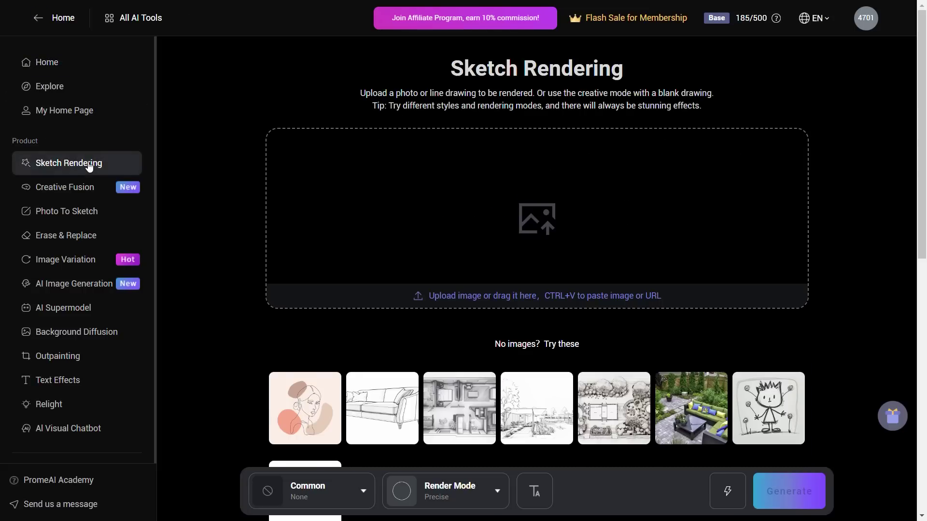
{"action": "left_click", "coordinate": [614, 386]}
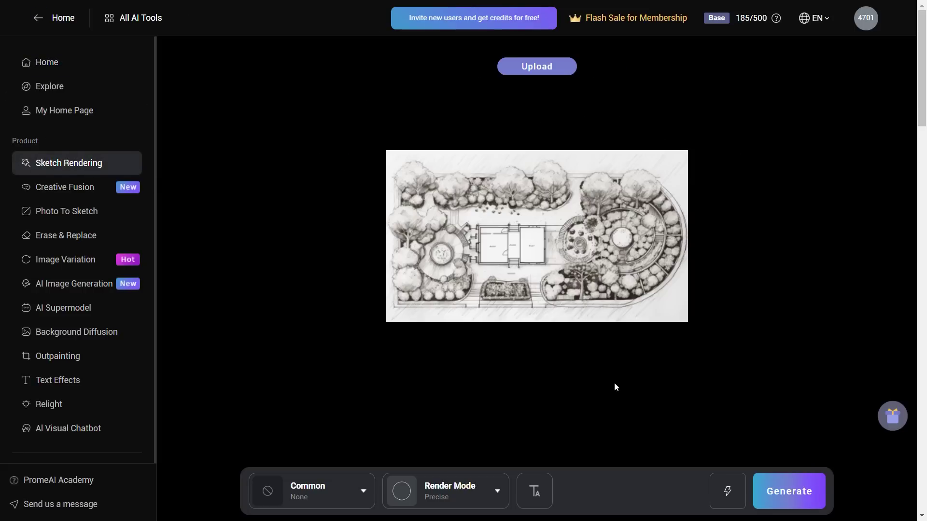
{"action": "left_click", "coordinate": [313, 490]}
{"action": "scroll", "coordinate": [343, 401], "scroll_direction": "down", "scroll_amount": 2}
{"action": "left_click", "coordinate": [343, 398]}
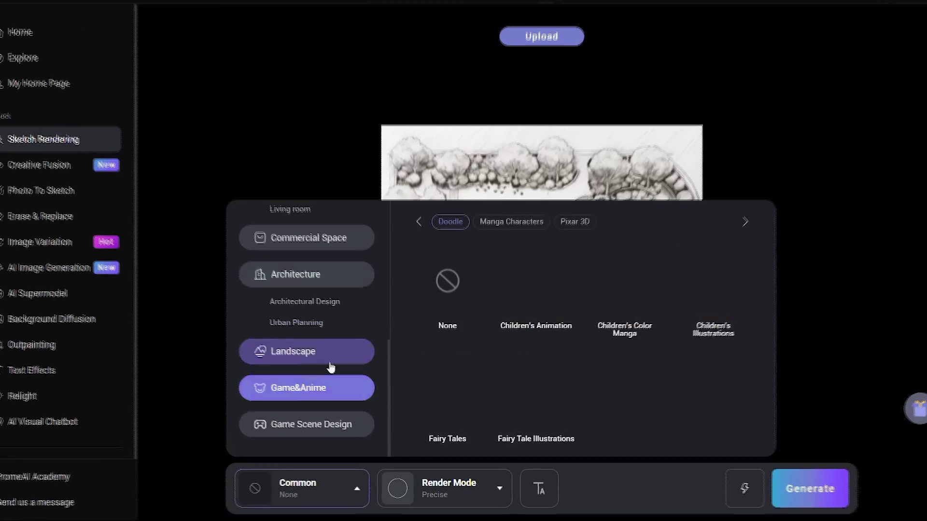
{"action": "left_click", "coordinate": [336, 369]}
{"action": "left_click", "coordinate": [312, 369]}
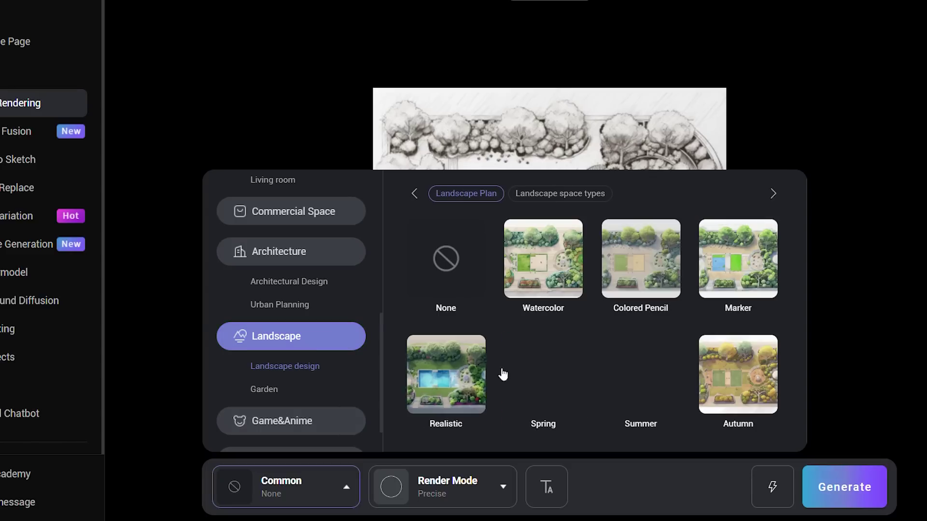
{"action": "scroll", "coordinate": [598, 350], "scroll_direction": "down", "scroll_amount": 2}
{"action": "scroll", "coordinate": [598, 350], "scroll_direction": "up", "scroll_amount": 2}
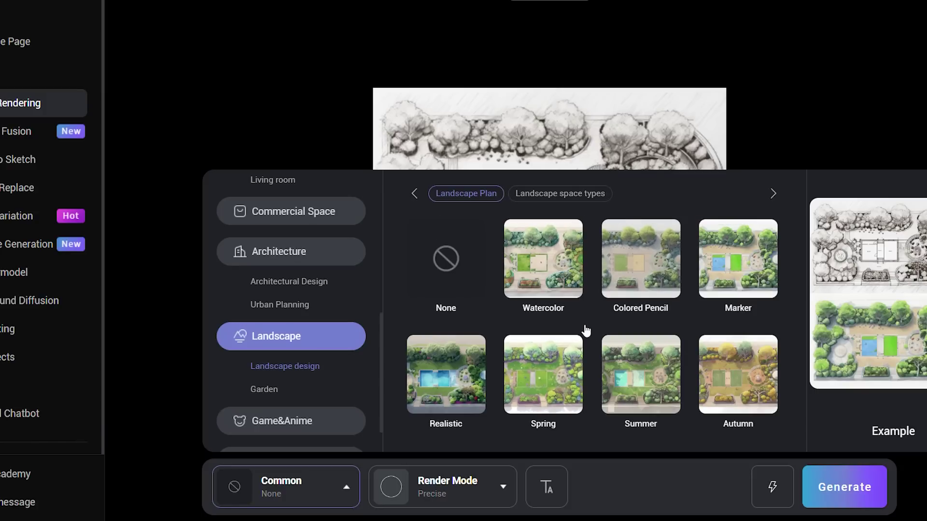
Choose the Realistic landscape design style with Precise render mode and generate
{"action": "left_click", "coordinate": [451, 373]}
{"action": "left_click", "coordinate": [461, 487]}
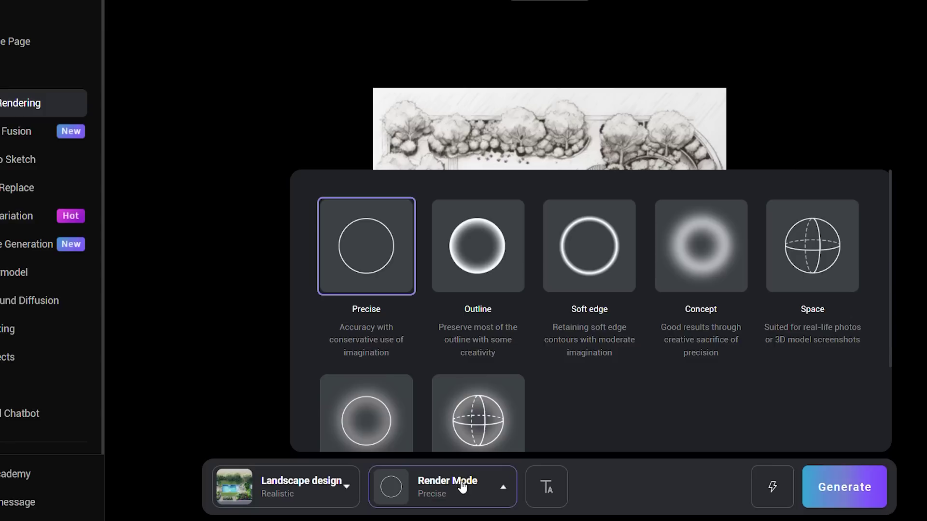
{"action": "left_click", "coordinate": [377, 251]}
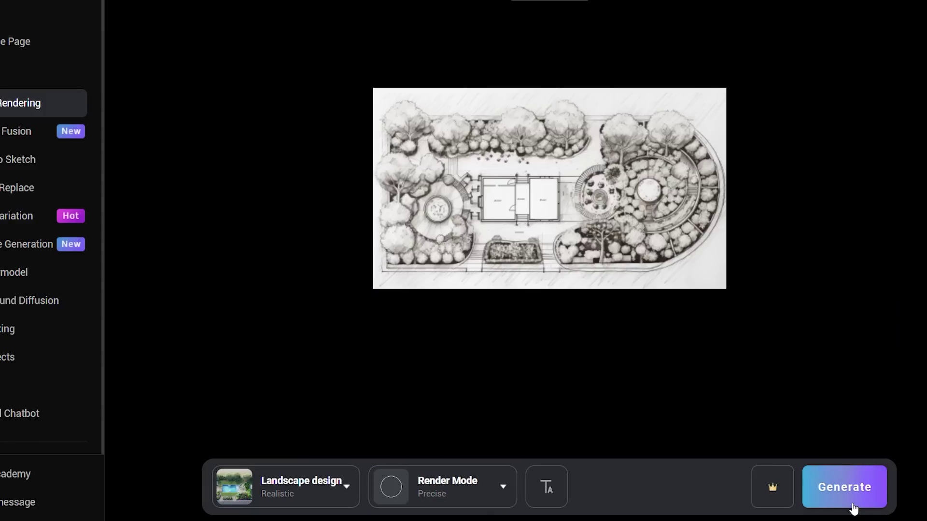
{"action": "left_click", "coordinate": [849, 504]}
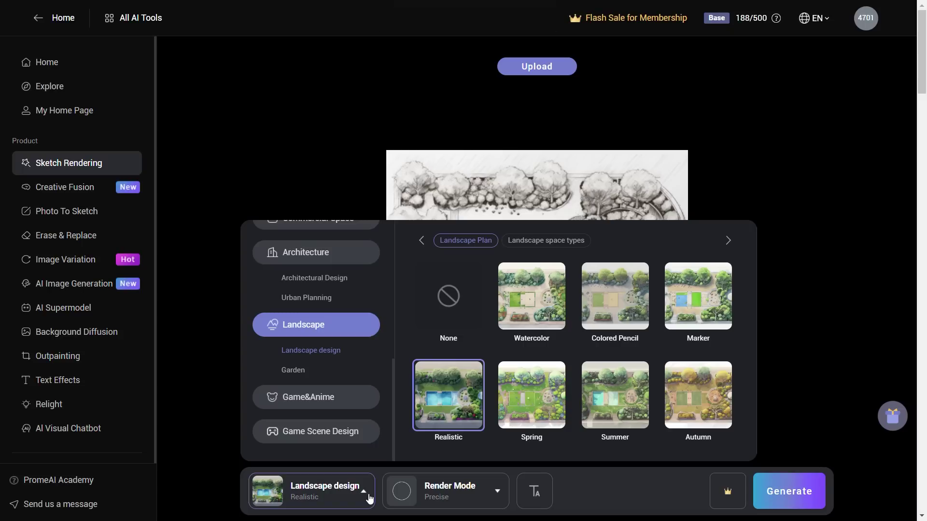
Apply the Waterfront Landscapes style and render the garden perspective sketch from assets
{"action": "scroll", "coordinate": [555, 391], "scroll_direction": "down", "scroll_amount": 4}
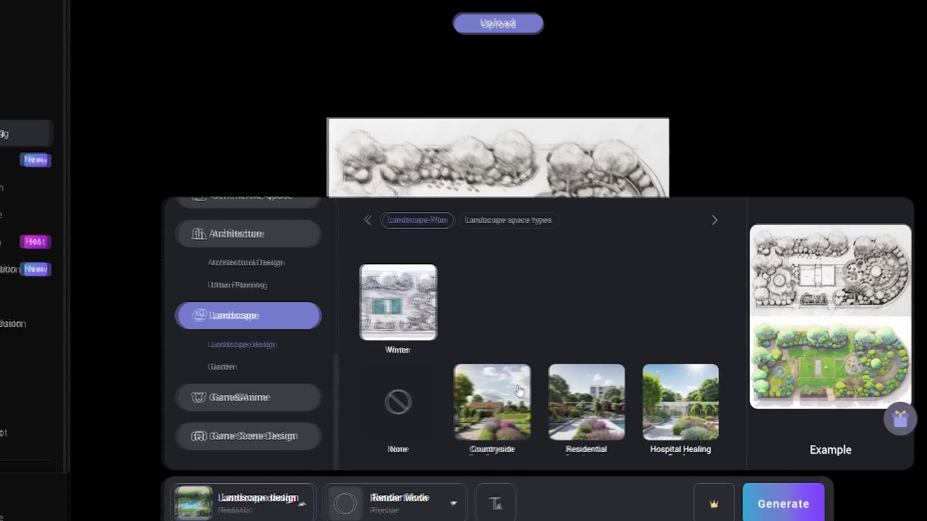
{"action": "scroll", "coordinate": [553, 376], "scroll_direction": "down", "scroll_amount": 1}
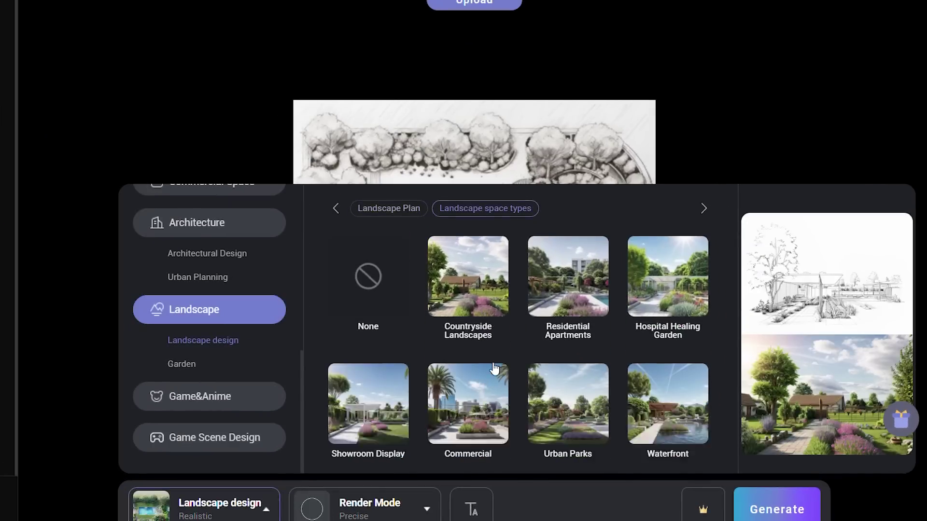
{"action": "scroll", "coordinate": [494, 368], "scroll_direction": "down", "scroll_amount": 2}
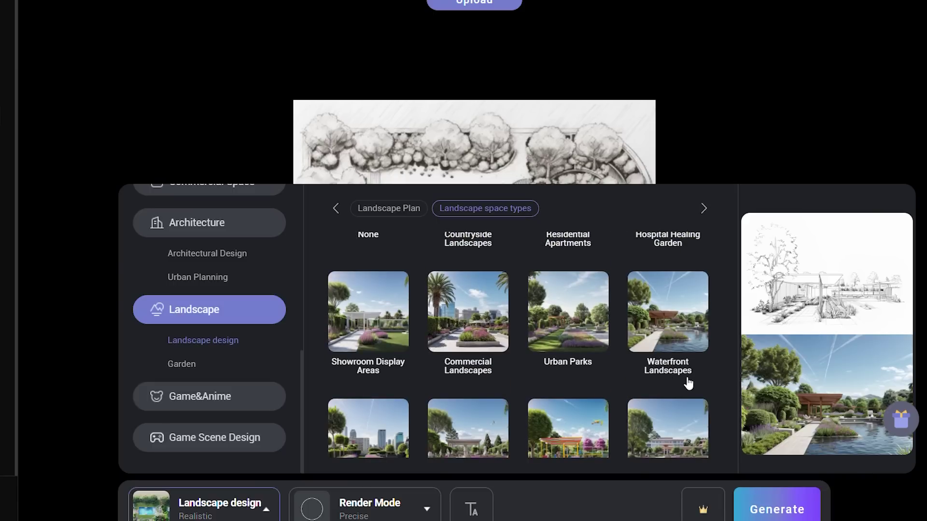
{"action": "scroll", "coordinate": [710, 380], "scroll_direction": "down", "scroll_amount": 2}
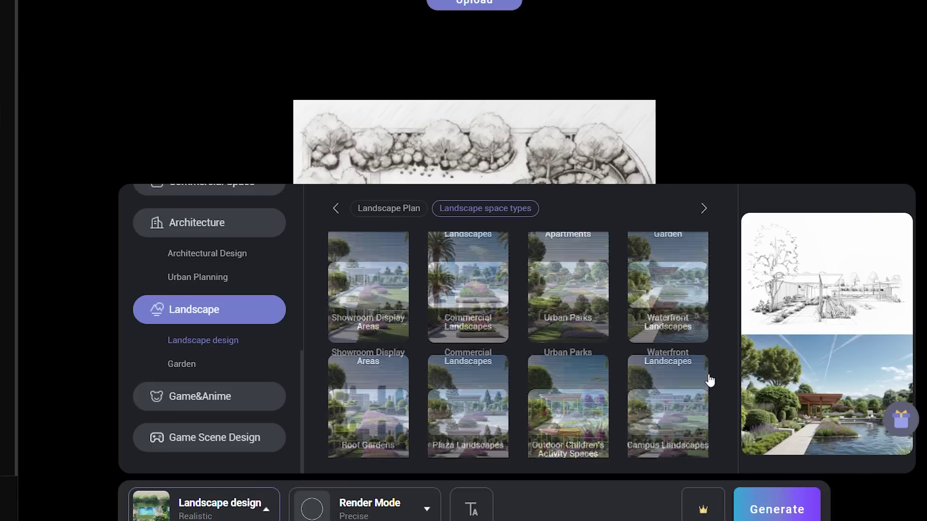
{"action": "scroll", "coordinate": [710, 381], "scroll_direction": "up", "scroll_amount": 2}
{"action": "left_click", "coordinate": [685, 336]}
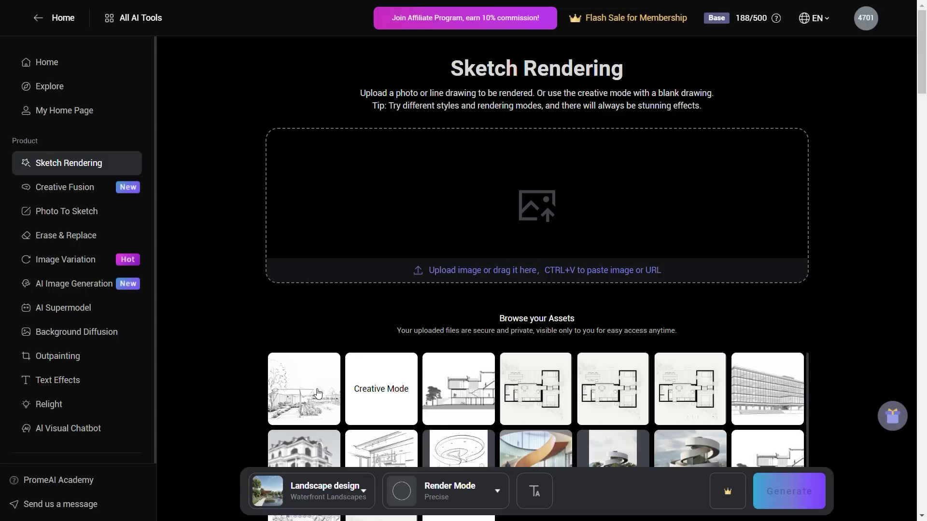
{"action": "left_click", "coordinate": [318, 394]}
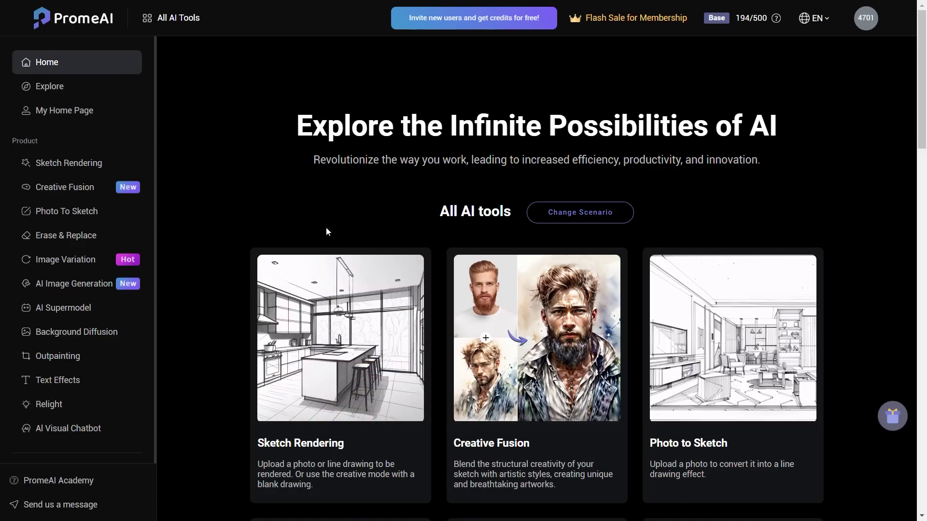
In Creative Fusion, blend the city sketch with the Landscape Architecture glass-tower dusk example
{"action": "left_click", "coordinate": [86, 195]}
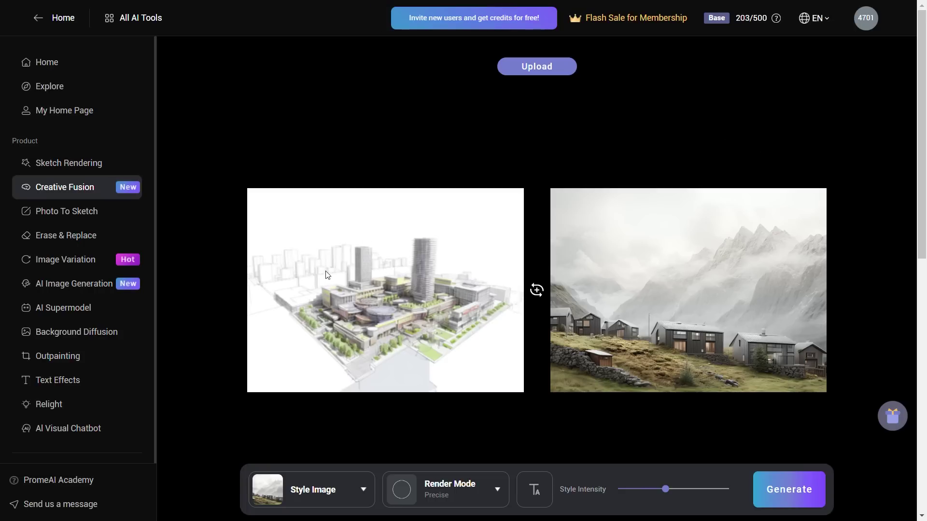
{"action": "mouse_move", "coordinate": [602, 324]}
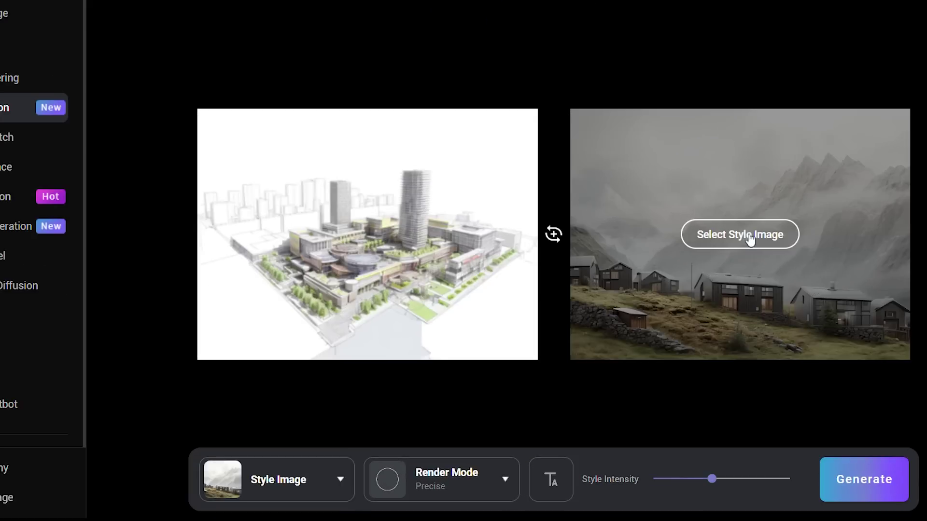
{"action": "left_click", "coordinate": [696, 292]}
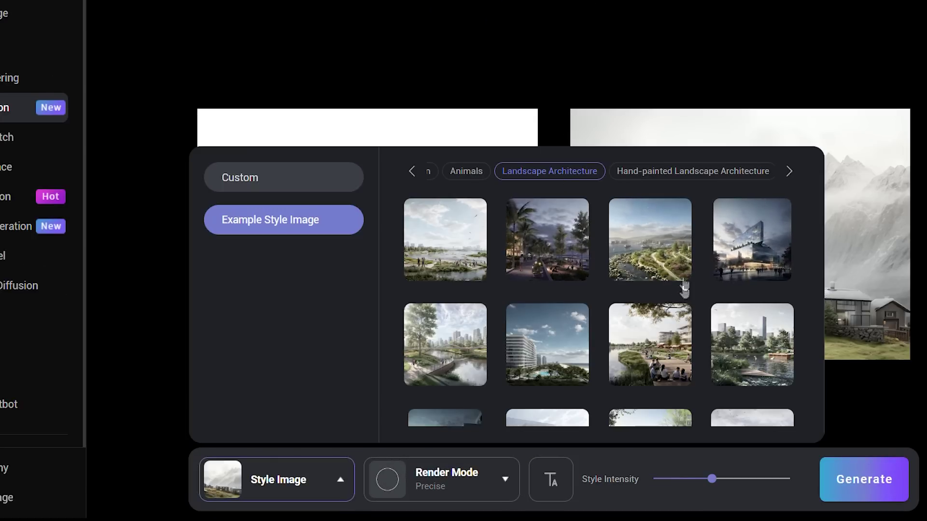
{"action": "scroll", "coordinate": [614, 309], "scroll_direction": "down", "scroll_amount": 5}
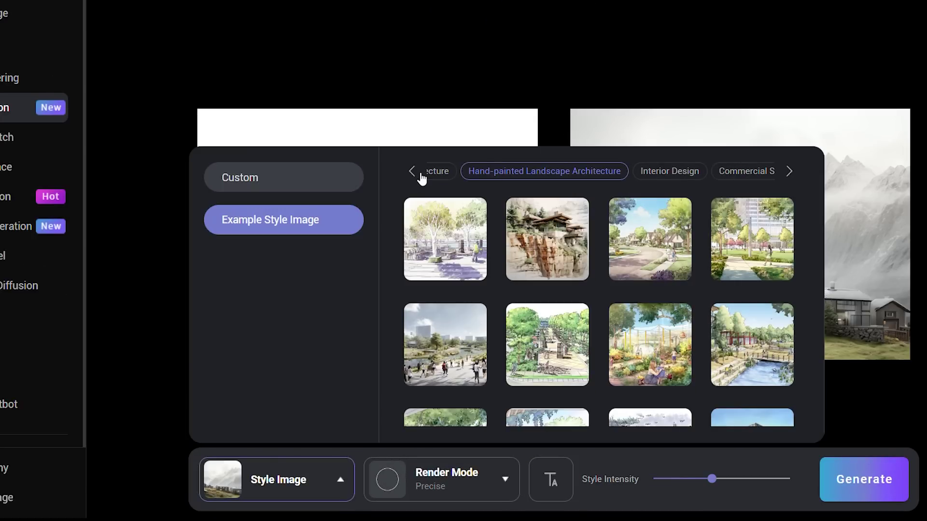
{"action": "left_click", "coordinate": [444, 176]}
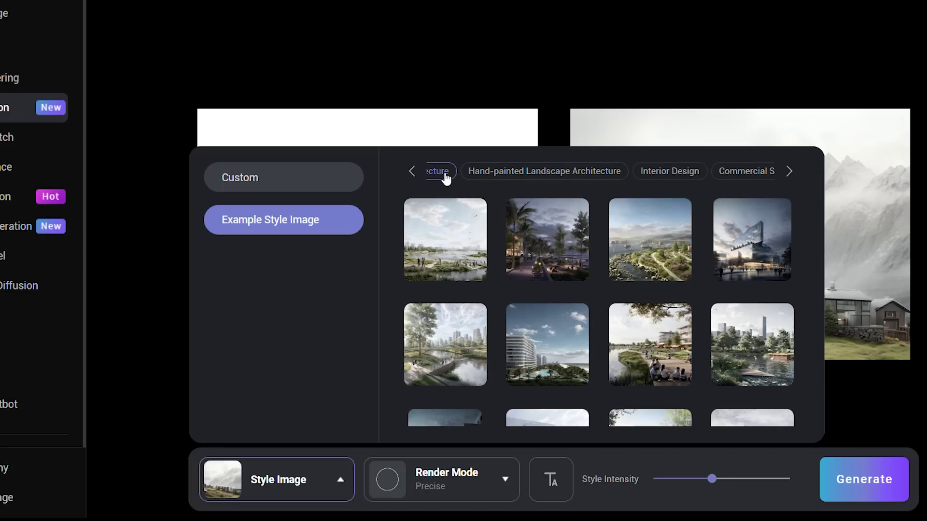
{"action": "left_click", "coordinate": [415, 171]}
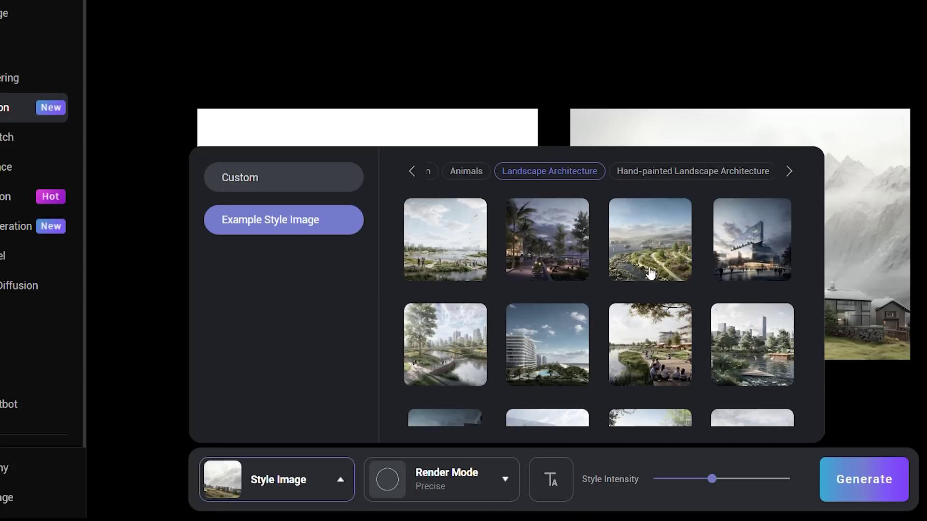
{"action": "left_click", "coordinate": [752, 254]}
{"action": "left_click", "coordinate": [881, 475]}
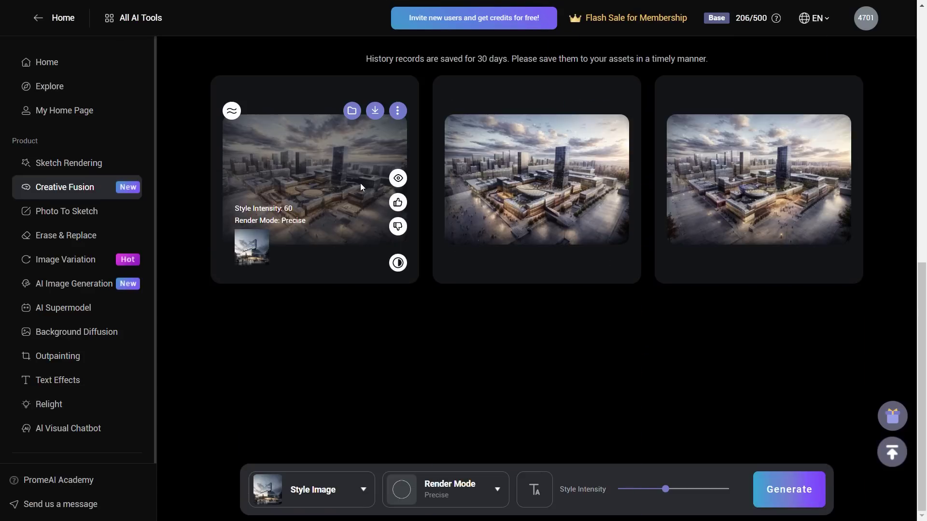
Enlarge the first fused city rendering in the preview lightbox
{"action": "left_click", "coordinate": [361, 184]}
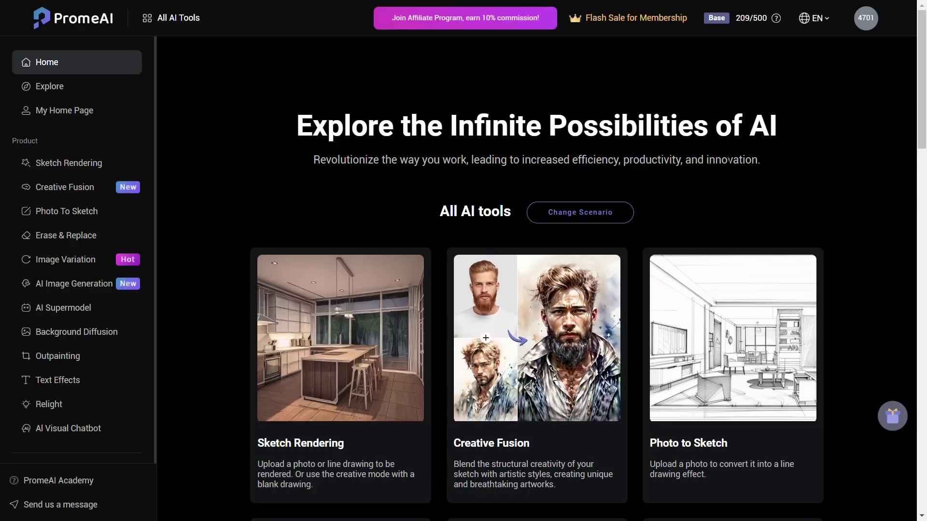
In Photo To Sketch, generate Hand-drawn Line Art sketches of the cathedral in Outline mode
{"action": "left_click", "coordinate": [57, 213]}
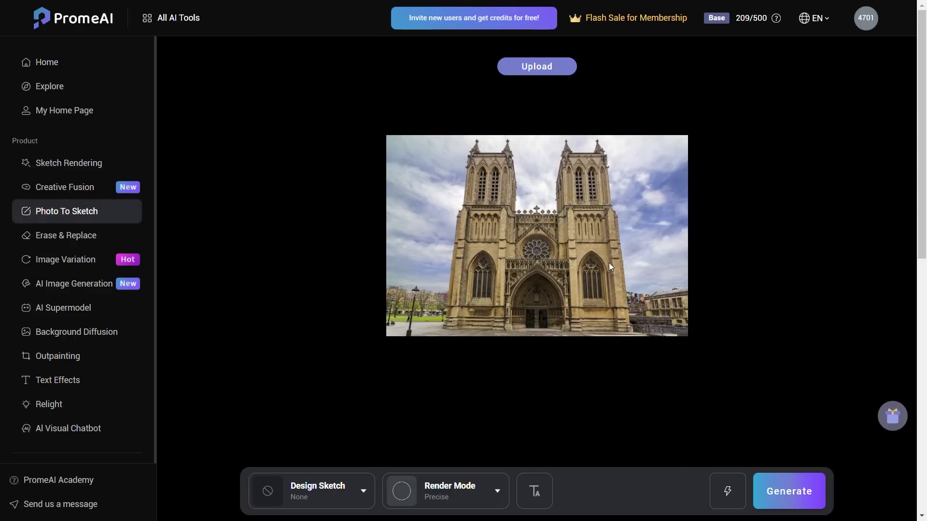
{"action": "left_click", "coordinate": [349, 489]}
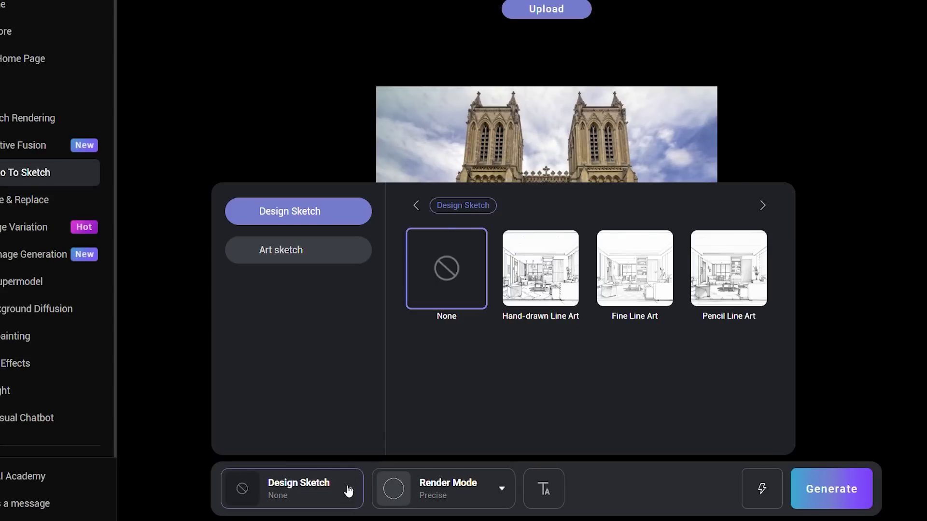
{"action": "left_click", "coordinate": [337, 263]}
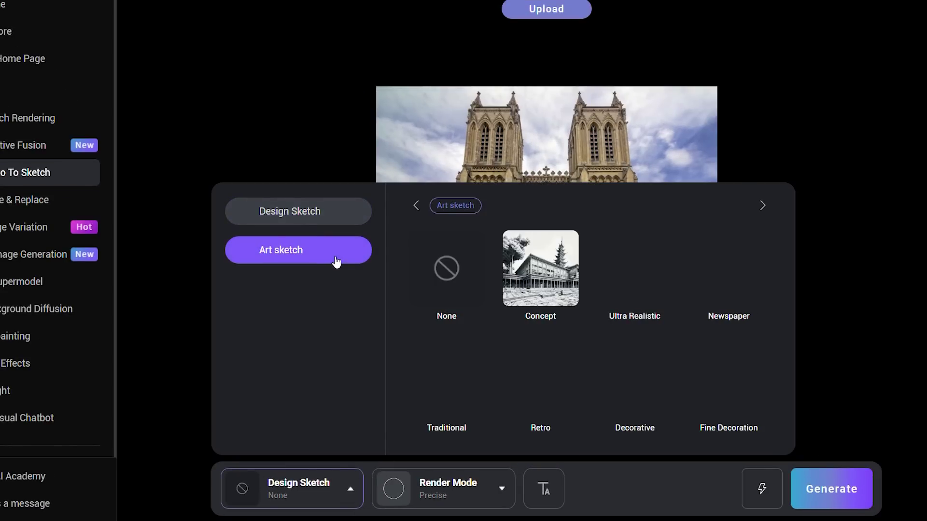
{"action": "mouse_move", "coordinate": [657, 284]}
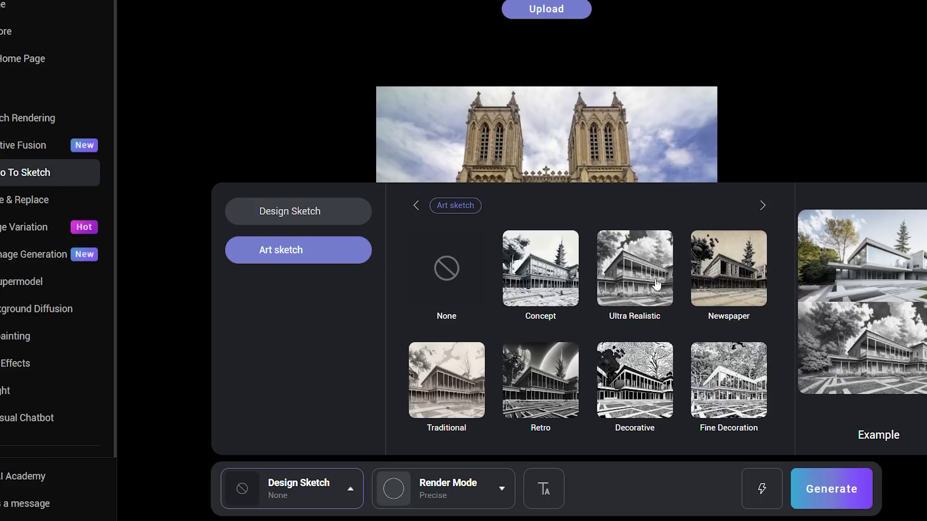
{"action": "scroll", "coordinate": [656, 284], "scroll_direction": "down", "scroll_amount": 2}
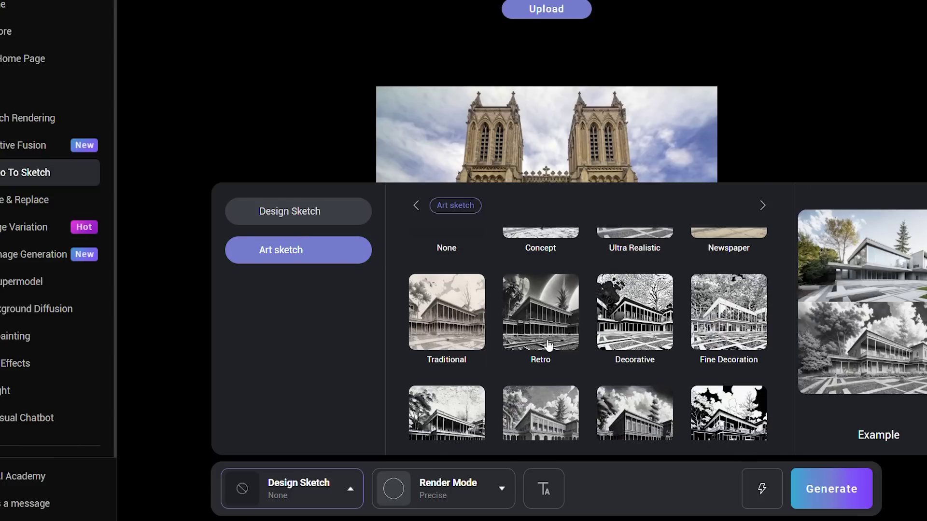
{"action": "scroll", "coordinate": [687, 326], "scroll_direction": "down", "scroll_amount": 1}
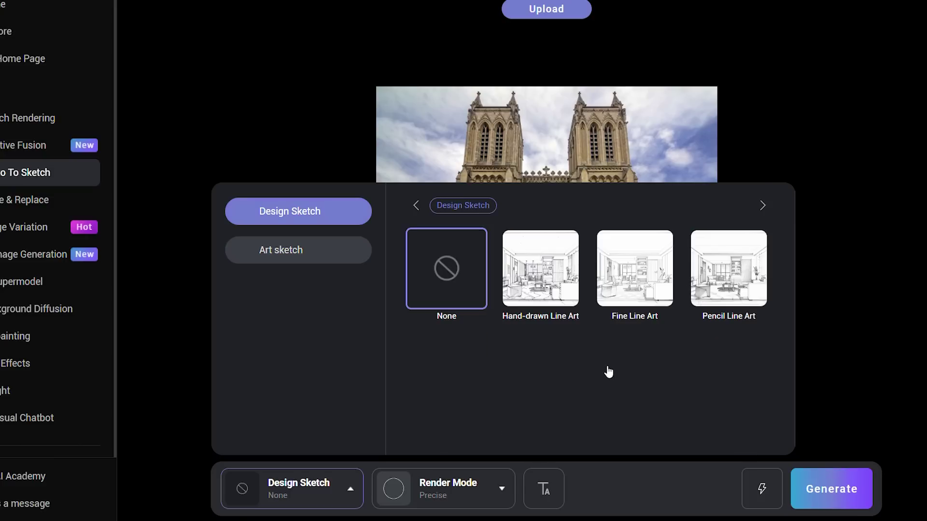
{"action": "mouse_move", "coordinate": [584, 292]}
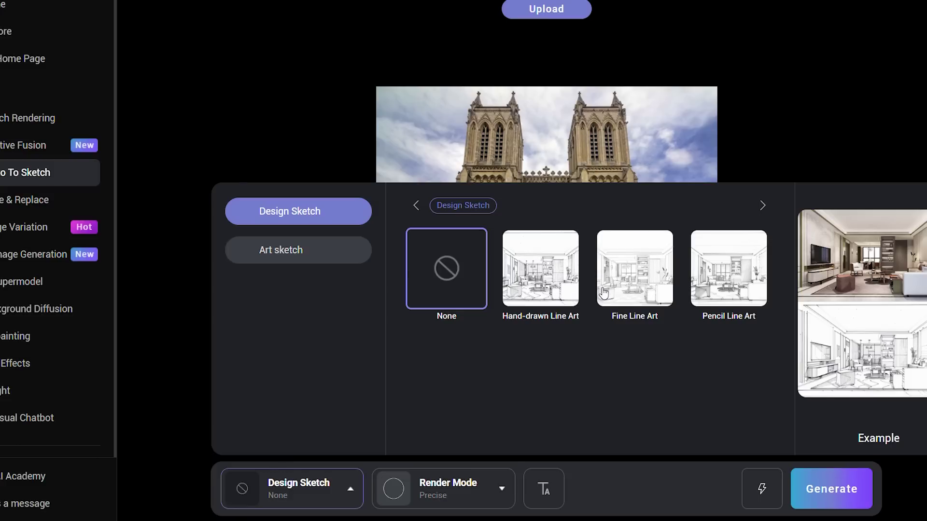
{"action": "left_click", "coordinate": [554, 288]}
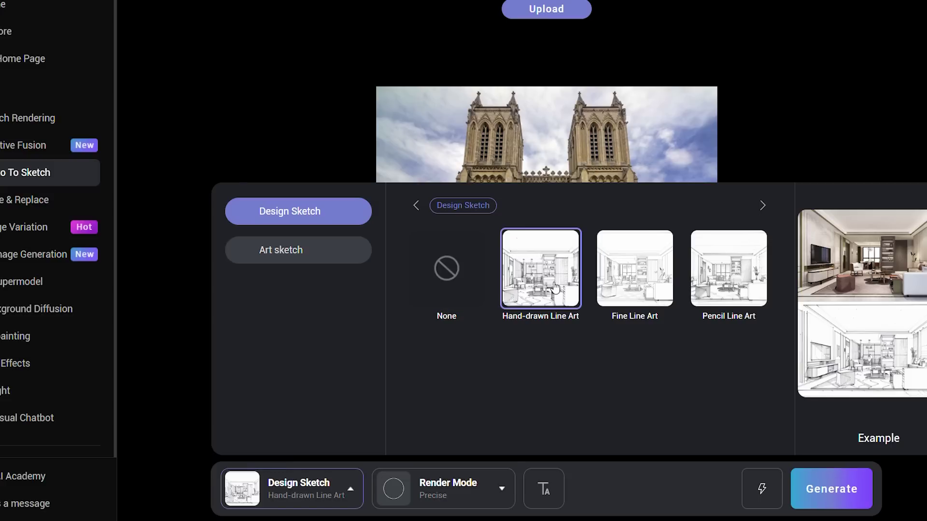
{"action": "left_click", "coordinate": [502, 500]}
{"action": "left_click", "coordinate": [553, 319]}
{"action": "left_click", "coordinate": [831, 488]}
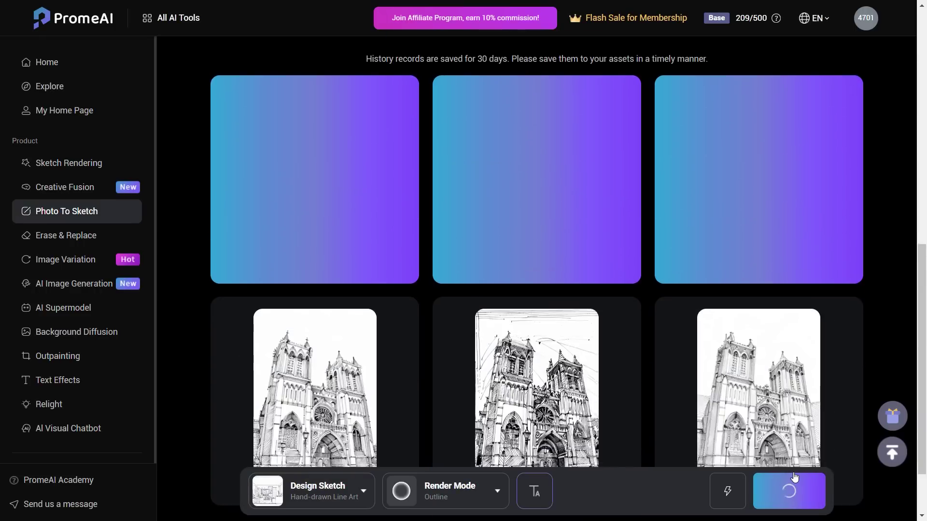
Open a cathedral sketch result in the full-size preview
{"action": "left_click", "coordinate": [310, 170]}
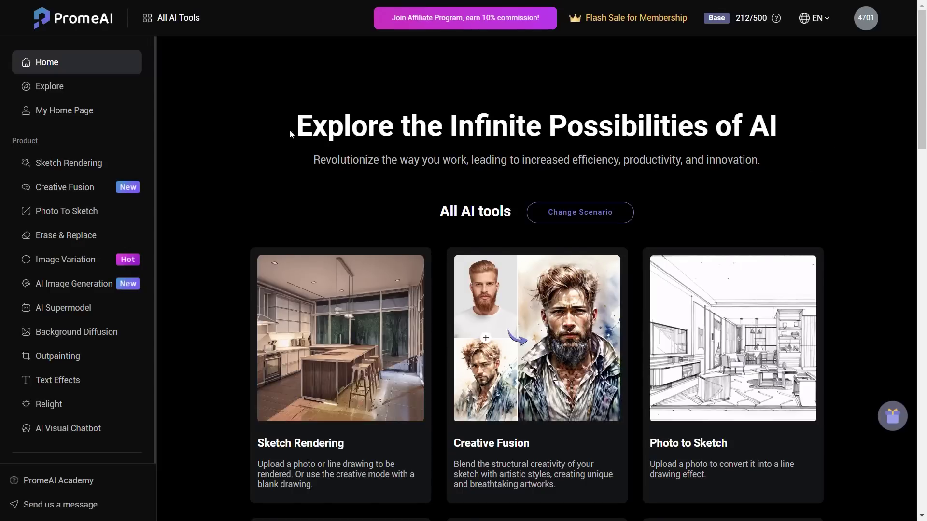
Load the office interior photo into Erase & Replace and mask the framed wall painting
{"action": "left_click", "coordinate": [112, 240]}
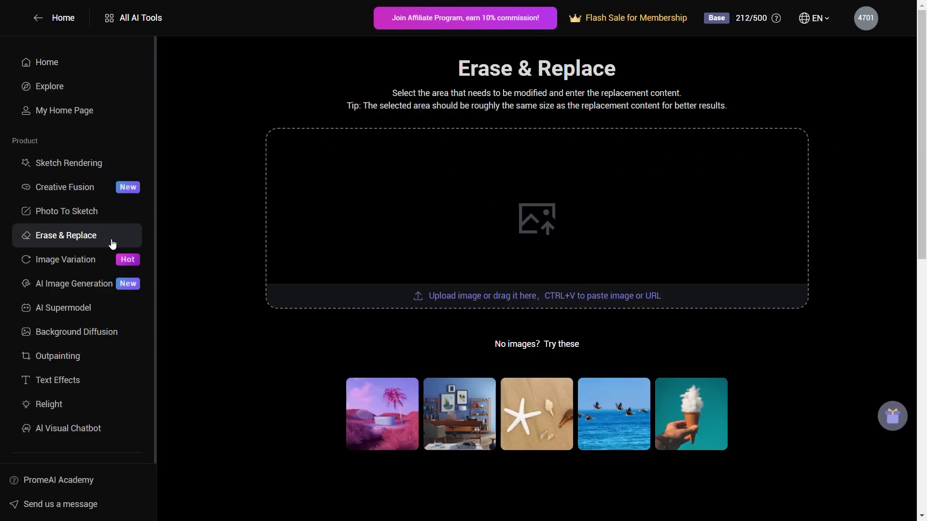
{"action": "left_click", "coordinate": [392, 377]}
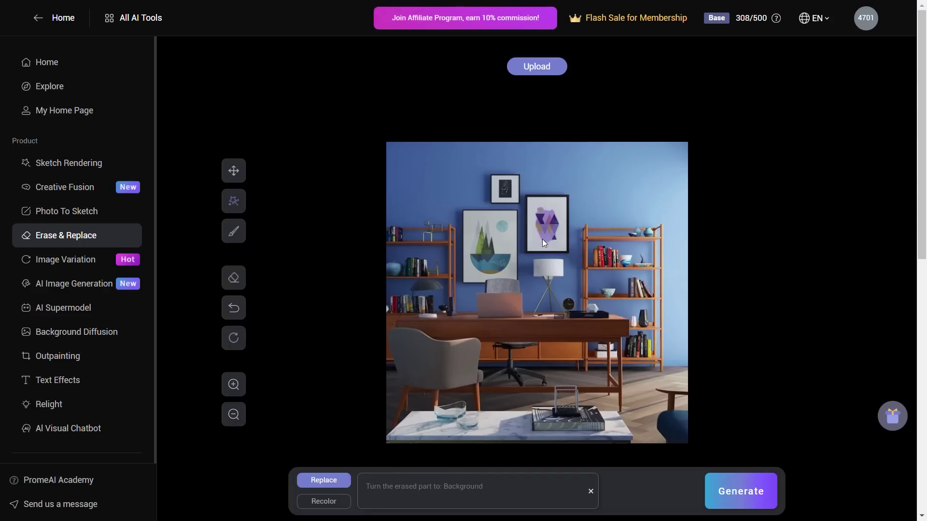
{"action": "key", "text": "b"}
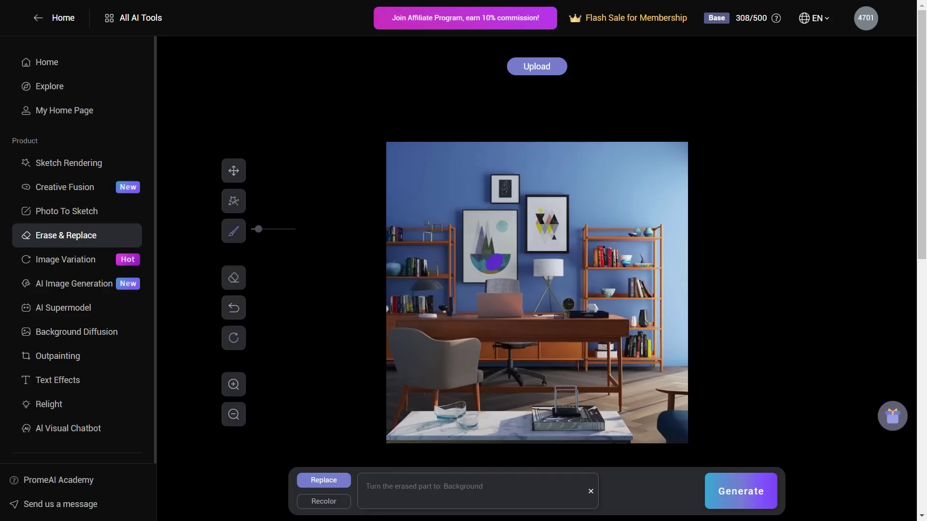
{"action": "mouse_move", "coordinate": [494, 262]}
{"action": "left_mouse_down"}
{"action": "mouse_move", "coordinate": [474, 231]}
{"action": "mouse_move", "coordinate": [500, 225]}
{"action": "mouse_move", "coordinate": [483, 257]}
{"action": "mouse_move", "coordinate": [511, 260]}
{"action": "left_mouse_up"}
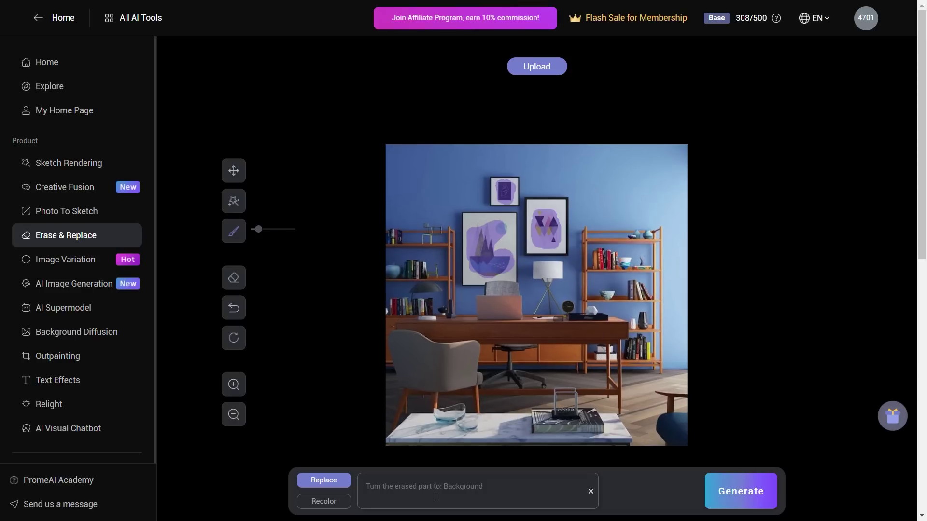
Generate 'sketches of famous architecture' in the frames and compare results with the original
{"action": "left_click", "coordinate": [435, 497]}
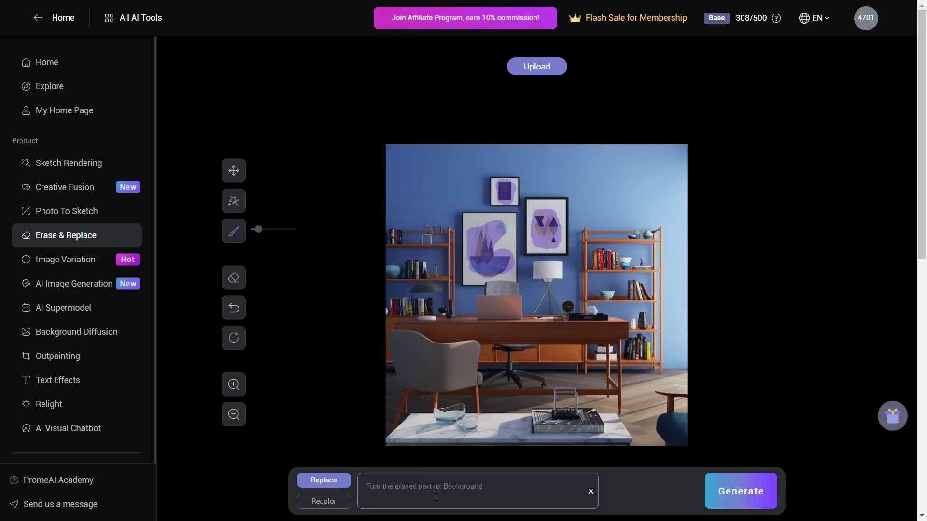
{"action": "type", "text": "sket h"}
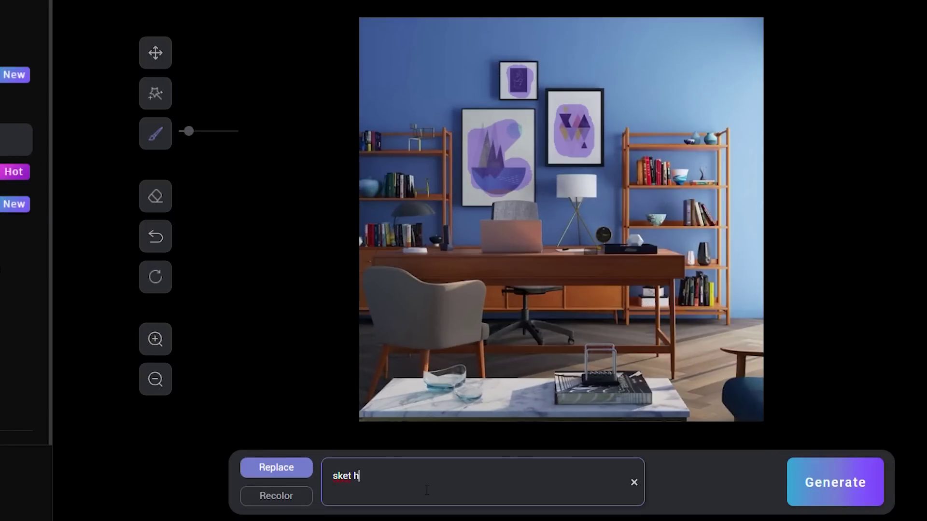
{"action": "type", "text": "ehes of famous architecture"}
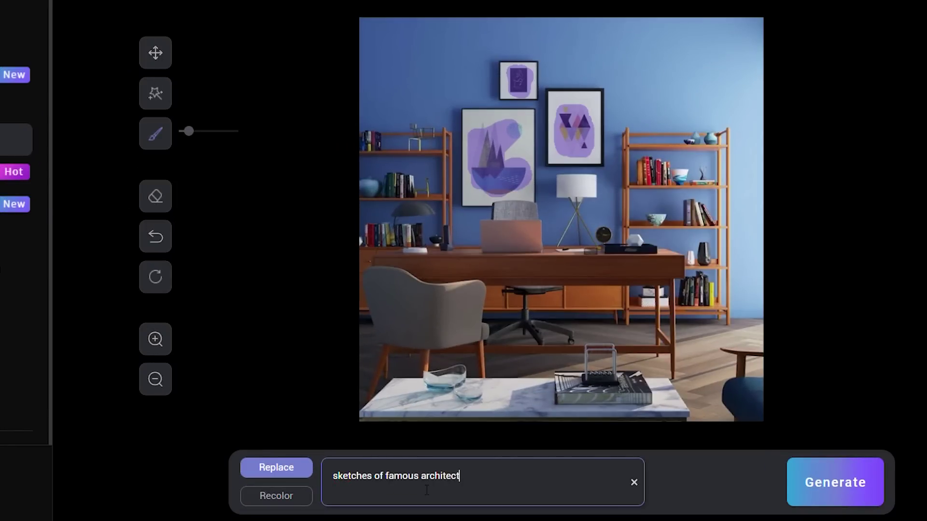
{"action": "left_click", "coordinate": [800, 486]}
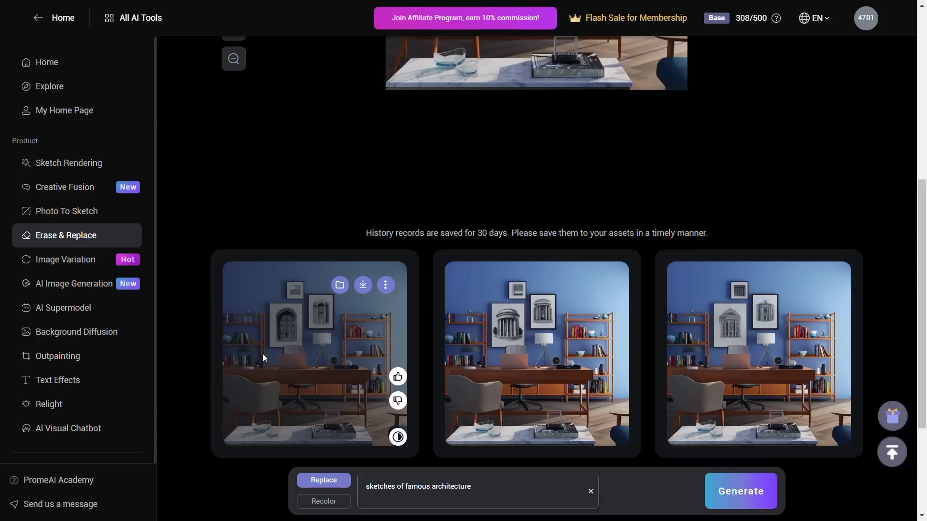
{"action": "left_click", "coordinate": [263, 355]}
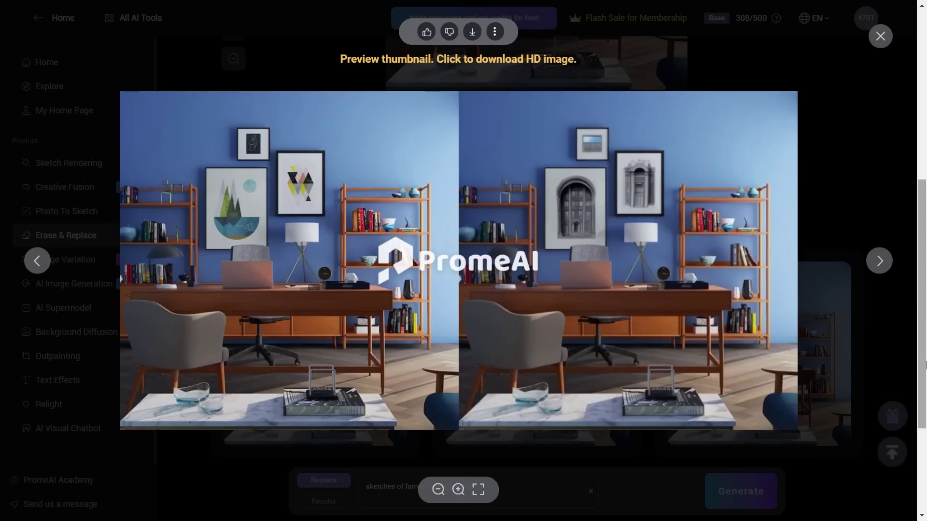
{"action": "left_click", "coordinate": [879, 262]}
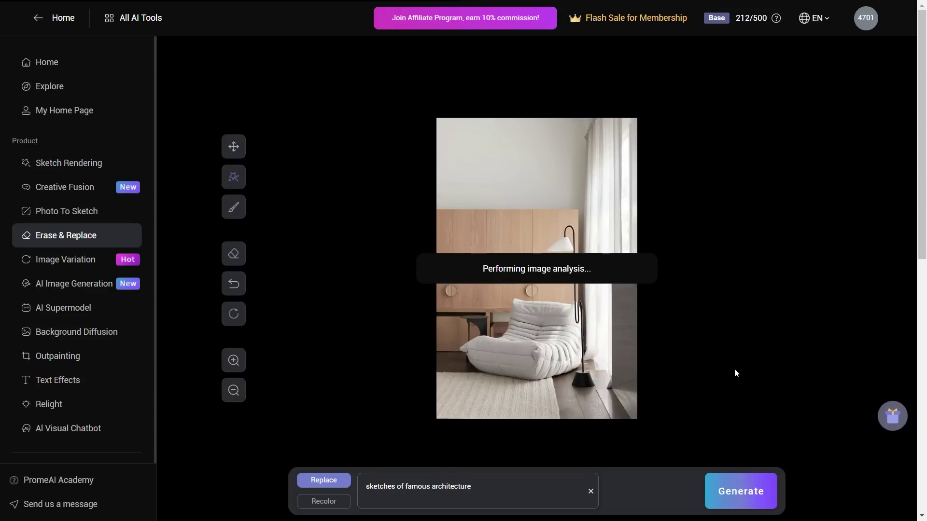
Replace the white lounge chair with a 'modern single pouf sofa in vibrant yellow fabric'
{"action": "scroll", "coordinate": [668, 339], "scroll_direction": "down", "scroll_amount": 1}
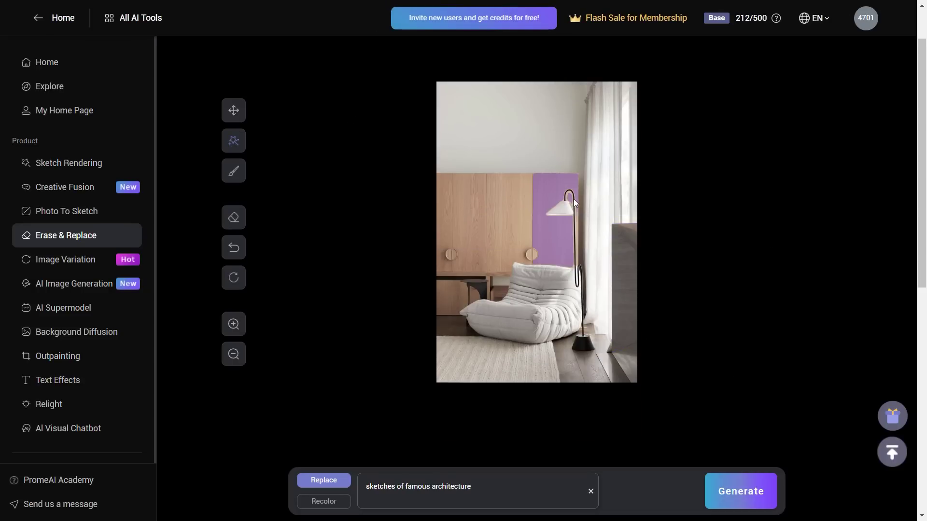
{"action": "left_click", "coordinate": [525, 316]}
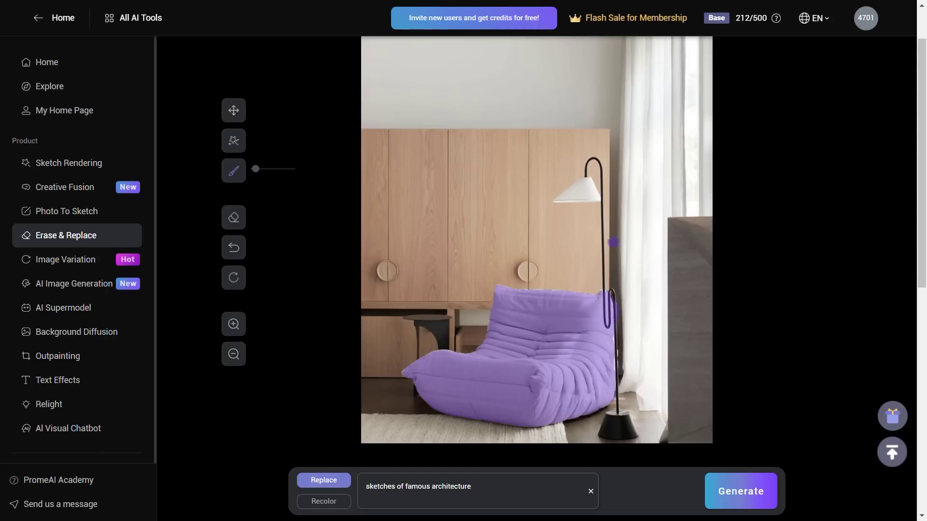
{"action": "key", "text": "ctrl+BackSpace"}
{"action": "key", "text": "ctrl+BackSpace"}
{"action": "key", "text": "ctrl+BackSpace"}
{"action": "key", "text": "ctrl+BackSpace"}
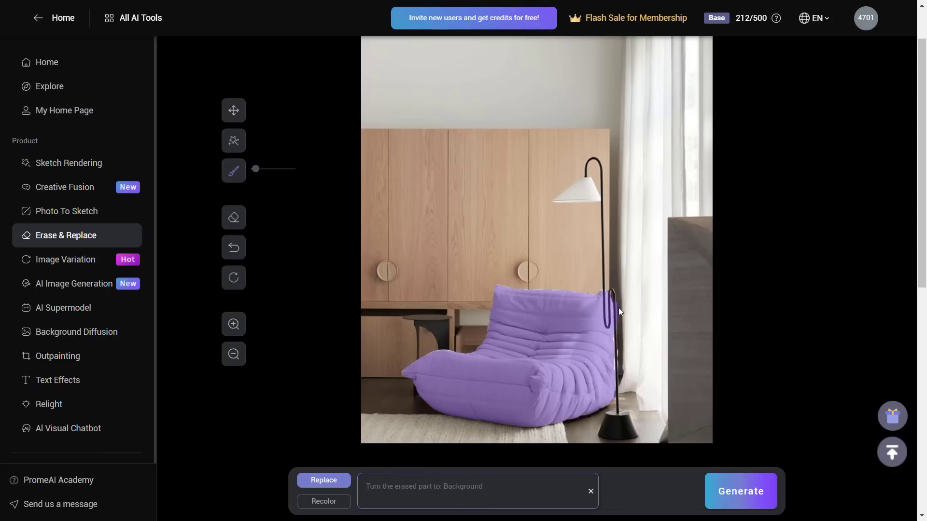
{"action": "type", "text": "modern single p"}
{"action": "key", "text": "BackSpace"}
{"action": "type", "text": "single pouf sofa in vibrant yellow fabric"}
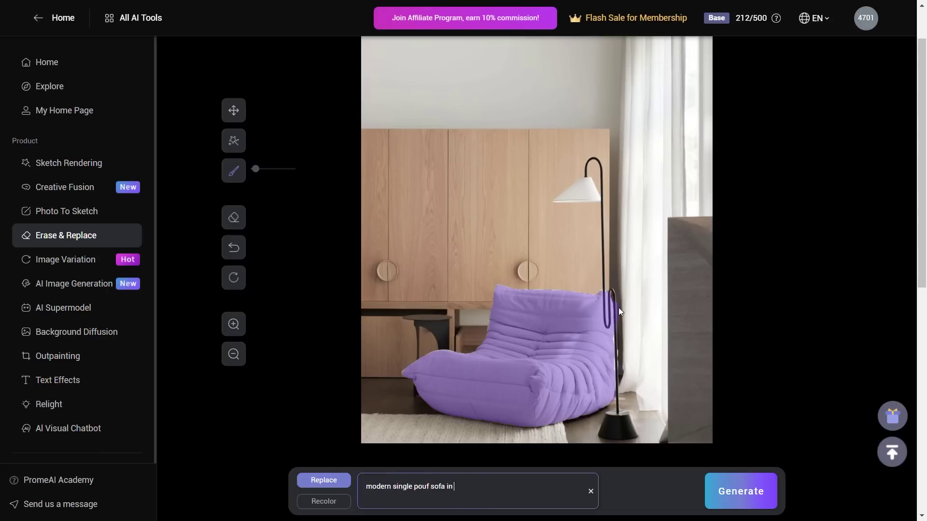
{"action": "left_click", "coordinate": [740, 491]}
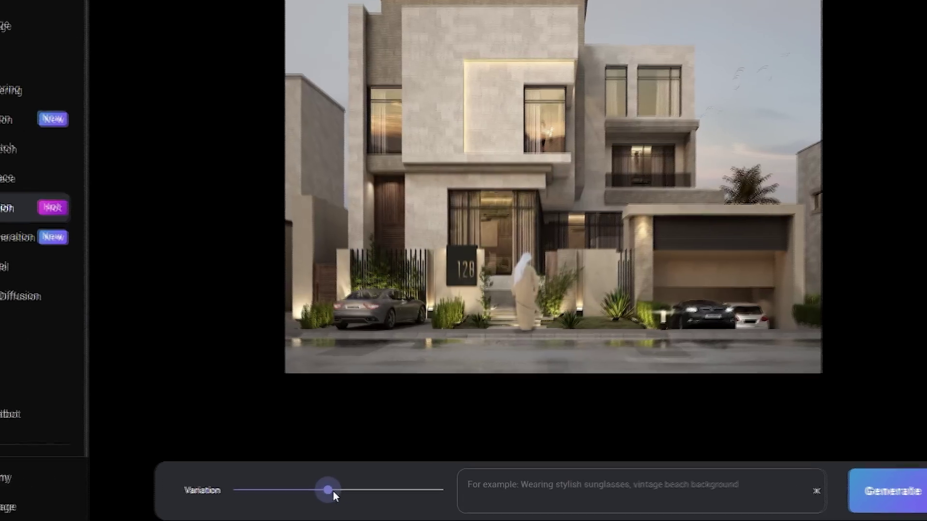
Generate villa variations at strength 81 and compare them with the original
{"action": "left_click_drag", "start_coordinate": [357, 490], "coordinate": [403, 490]}
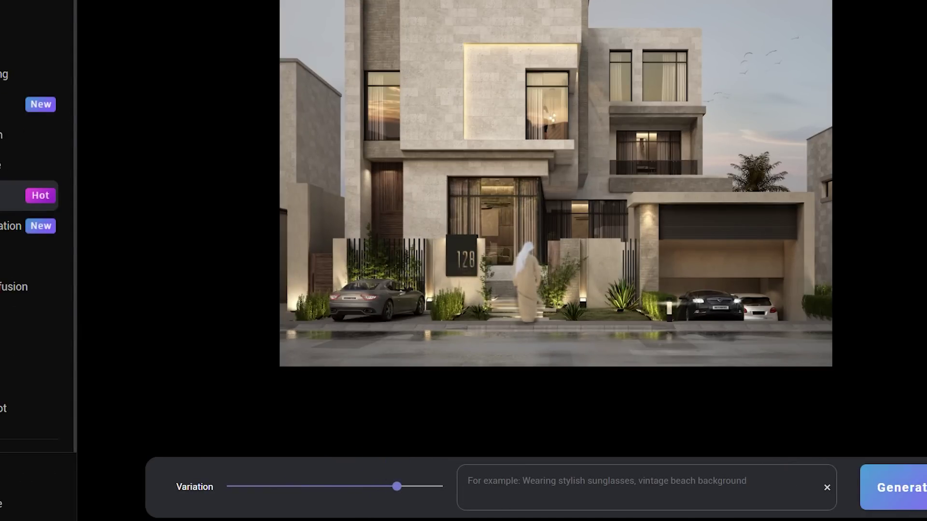
{"action": "left_click", "coordinate": [898, 488]}
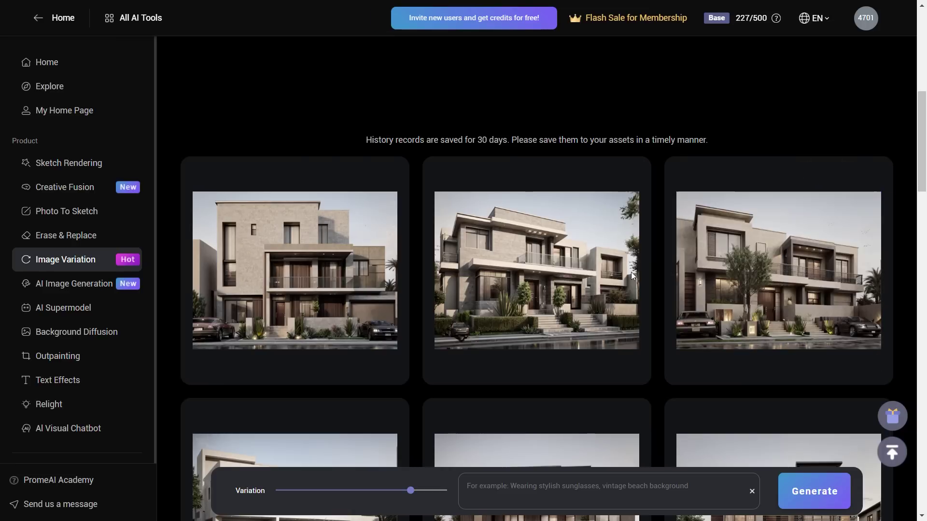
{"action": "left_click", "coordinate": [297, 250]}
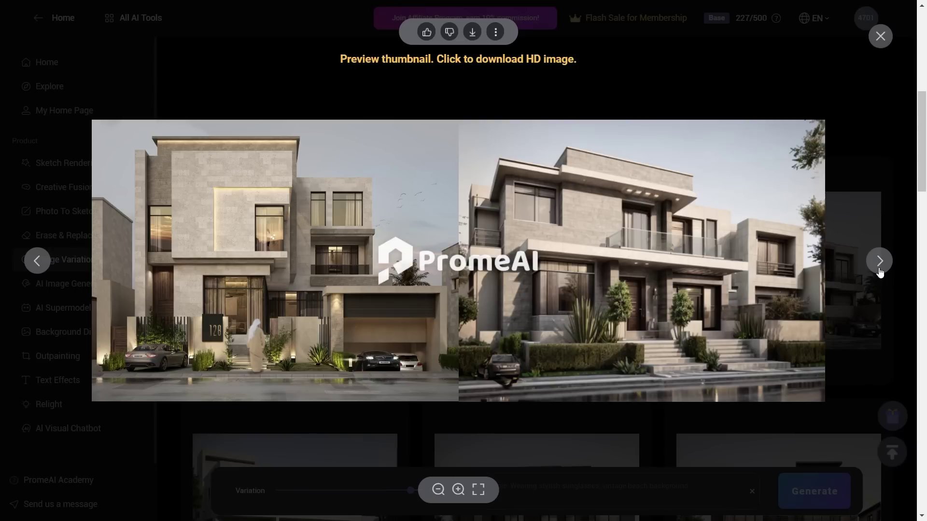
{"action": "left_click", "coordinate": [880, 261]}
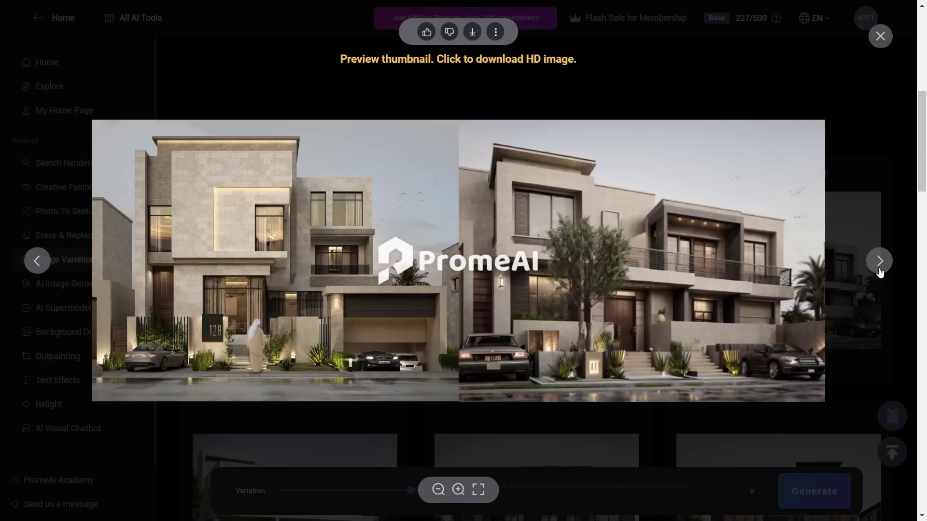
{"action": "key", "text": "Escape"}
Lower the variation strength to 79 and compare more villa variations with the original
{"action": "left_click_drag", "start_coordinate": [409, 491], "coordinate": [371, 490]}
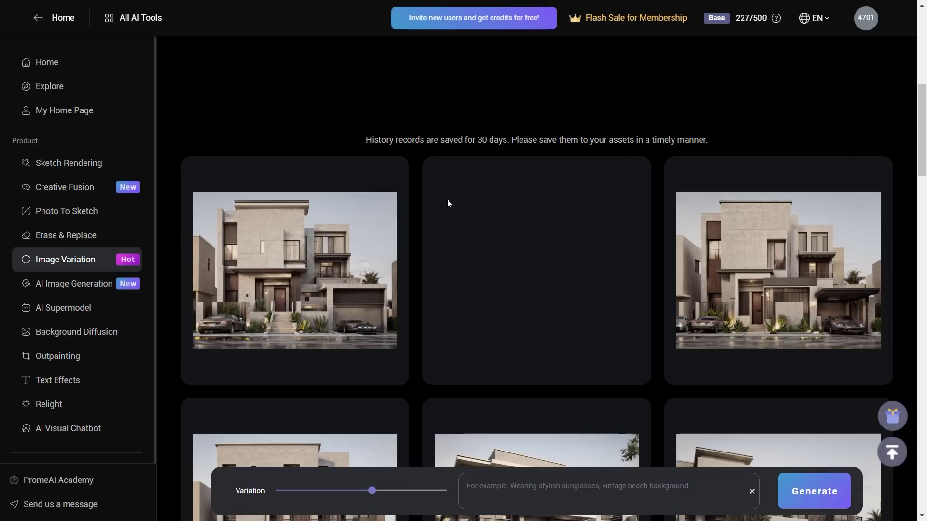
{"action": "left_click", "coordinate": [313, 282]}
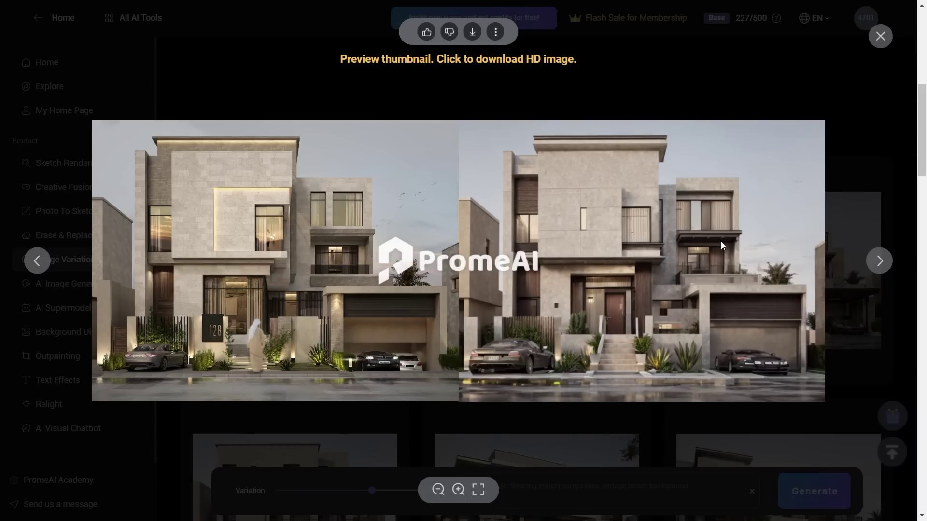
{"action": "left_click", "coordinate": [879, 262]}
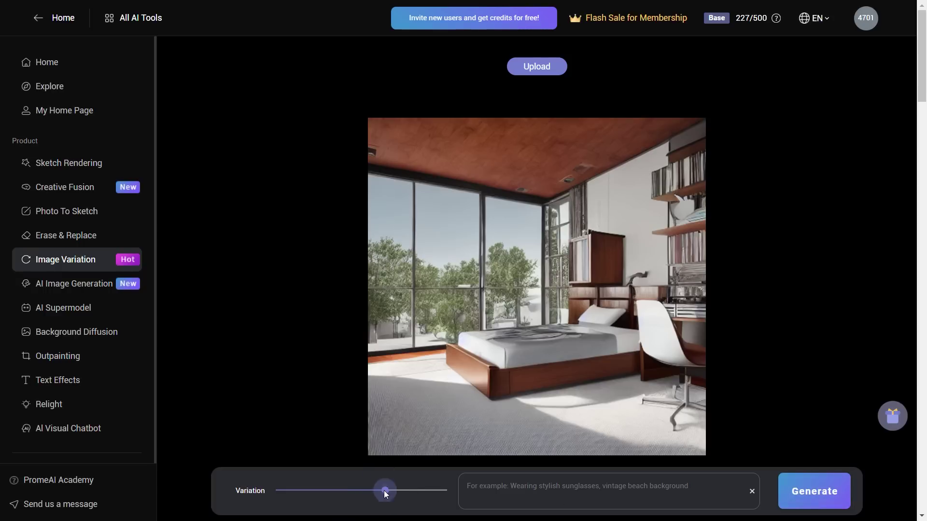
Generate bedroom image variations and compare two of them with the original
{"action": "left_click", "coordinate": [803, 498]}
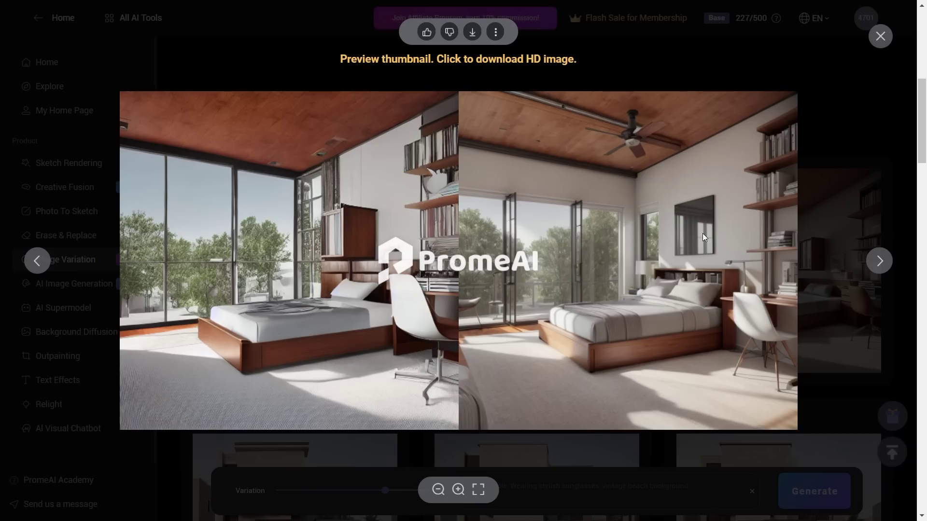
{"action": "left_click", "coordinate": [879, 259]}
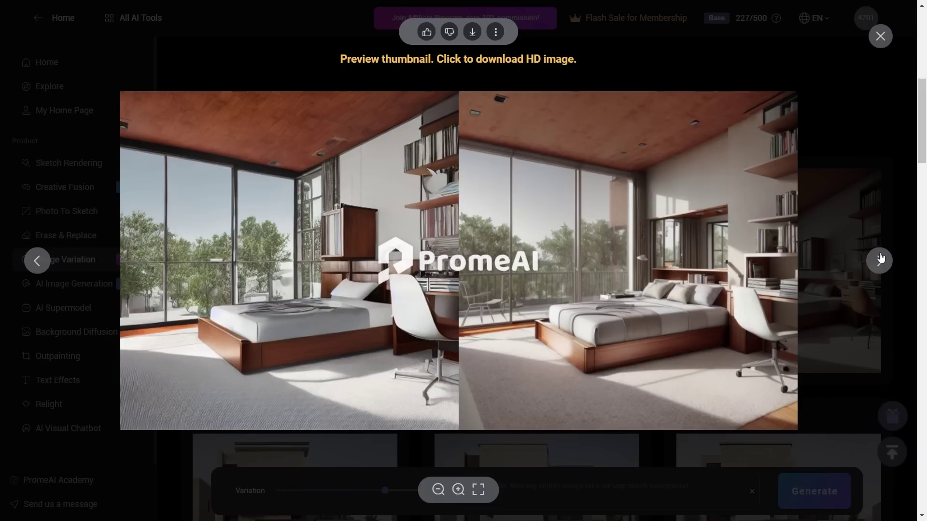
{"action": "left_click", "coordinate": [877, 262]}
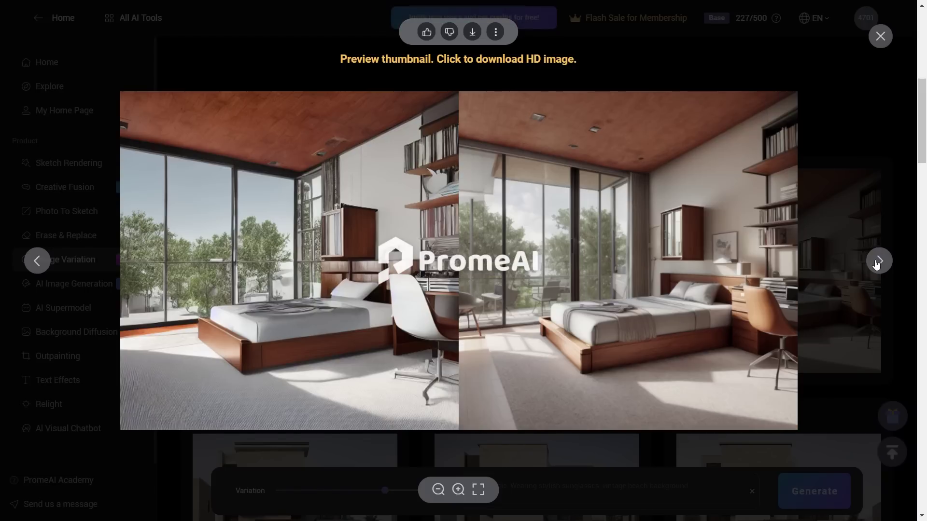
{"action": "key", "text": "Escape"}
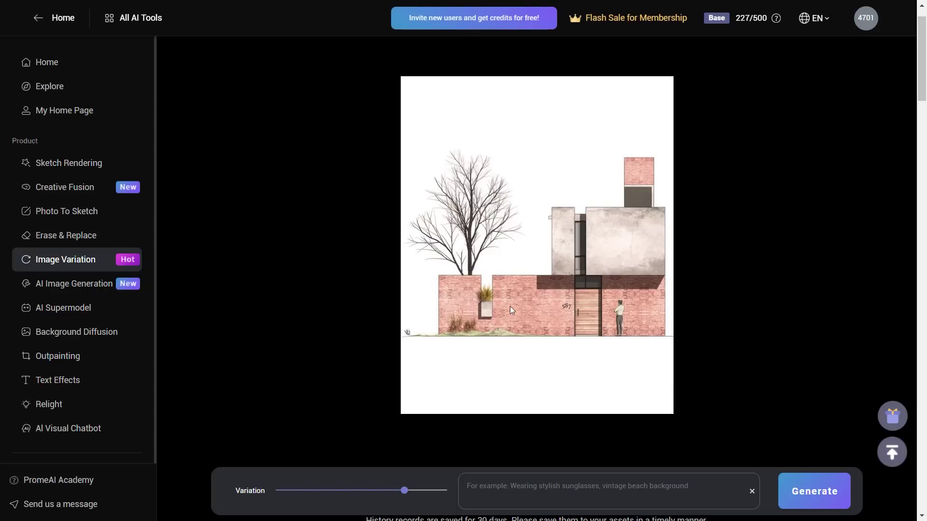
Generate slightly stronger variations of the house elevation sketch and compare them with it
{"action": "left_click_drag", "start_coordinate": [403, 490], "coordinate": [415, 490]}
{"action": "left_click", "coordinate": [814, 491]}
{"action": "left_click", "coordinate": [800, 263]}
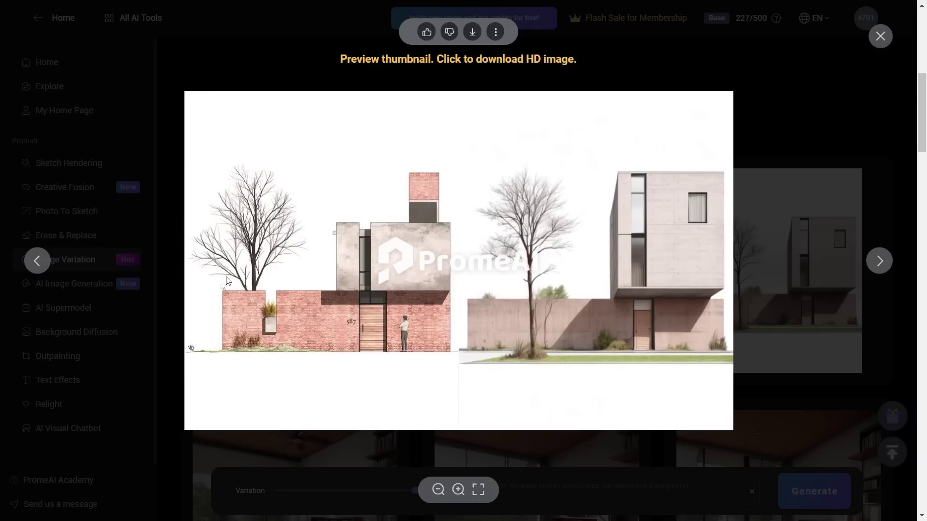
{"action": "left_click", "coordinate": [45, 260]}
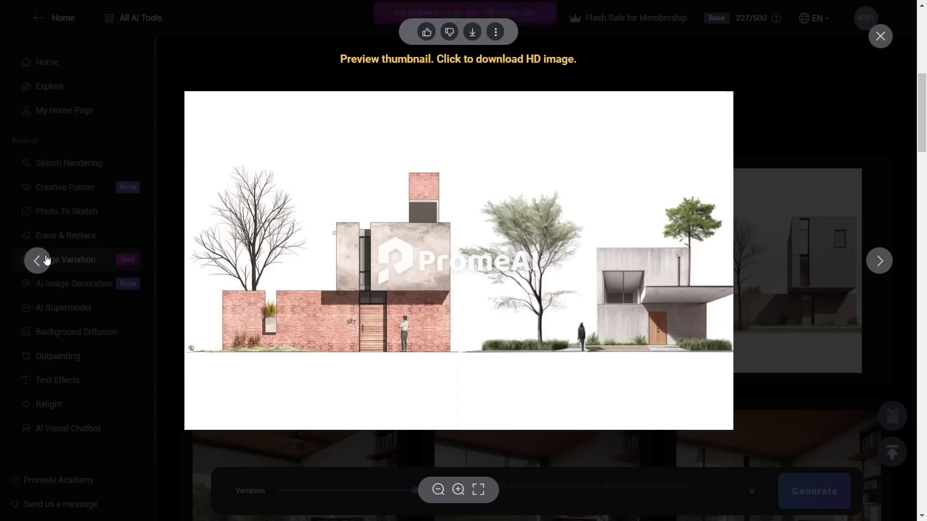
{"action": "left_click", "coordinate": [45, 260]}
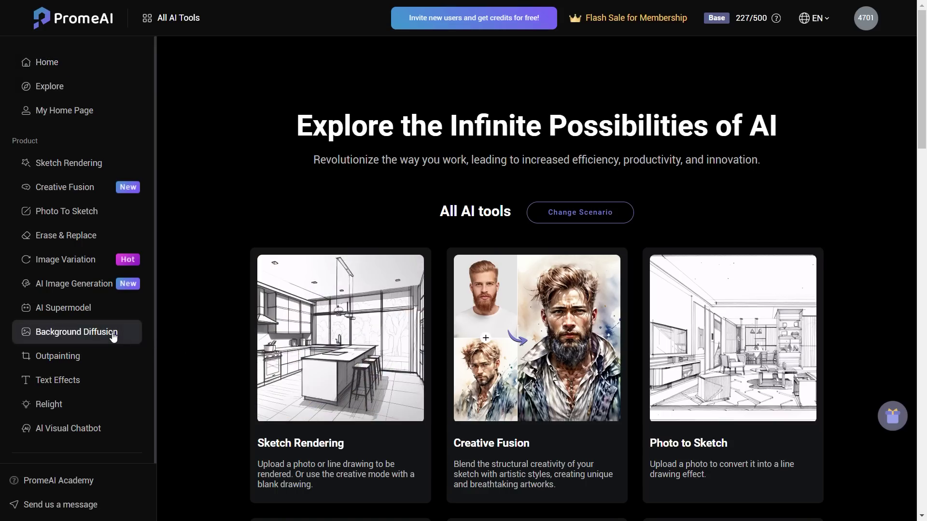
Generate Background Diffusion images of the bed using the Interior Design > Bedroom > modern > Asian Modern style
{"action": "left_click", "coordinate": [112, 337]}
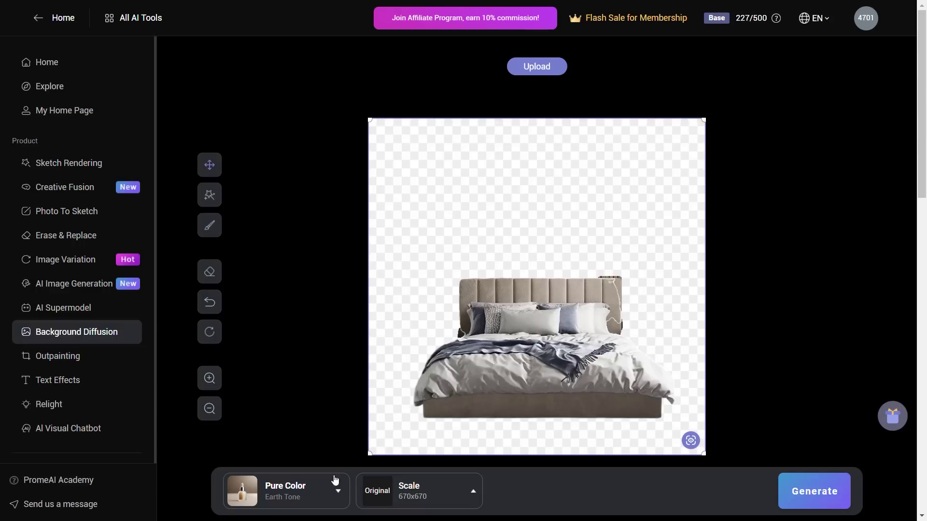
{"action": "left_click", "coordinate": [338, 491]}
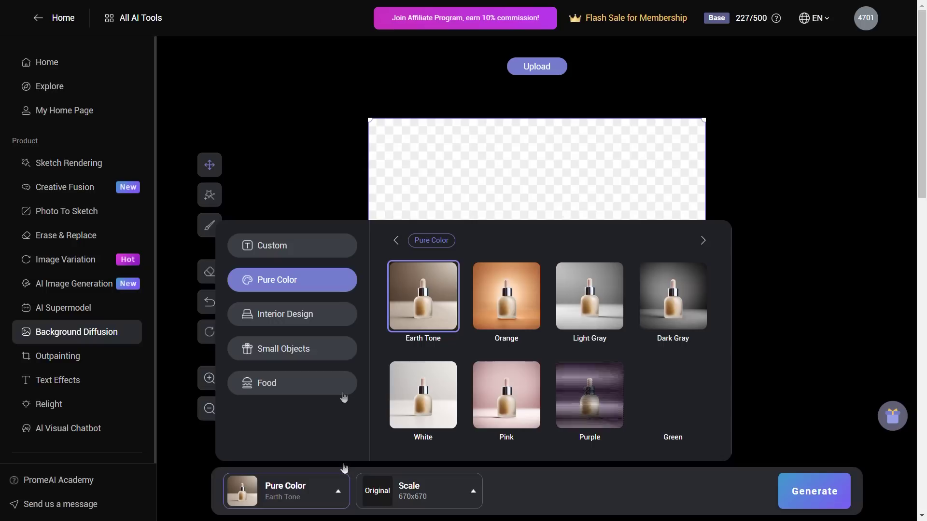
{"action": "left_click", "coordinate": [331, 315]}
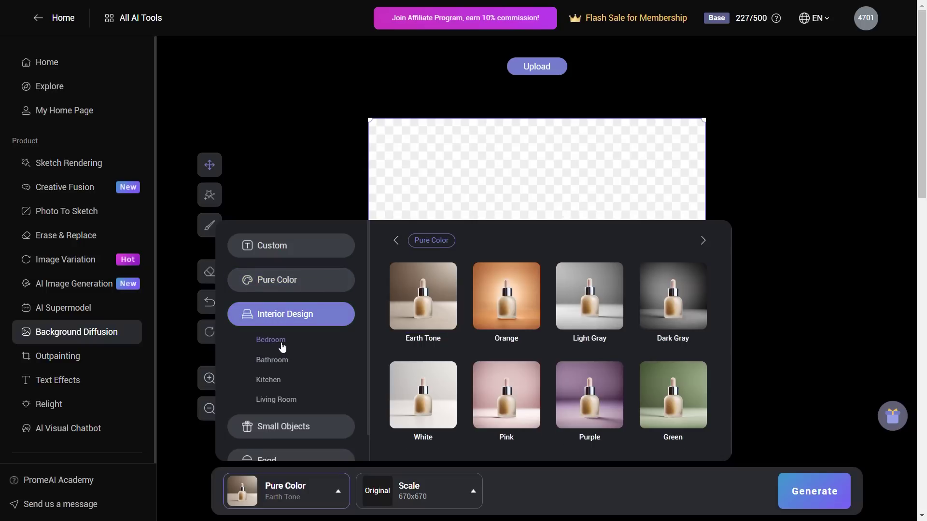
{"action": "left_click", "coordinate": [283, 346]}
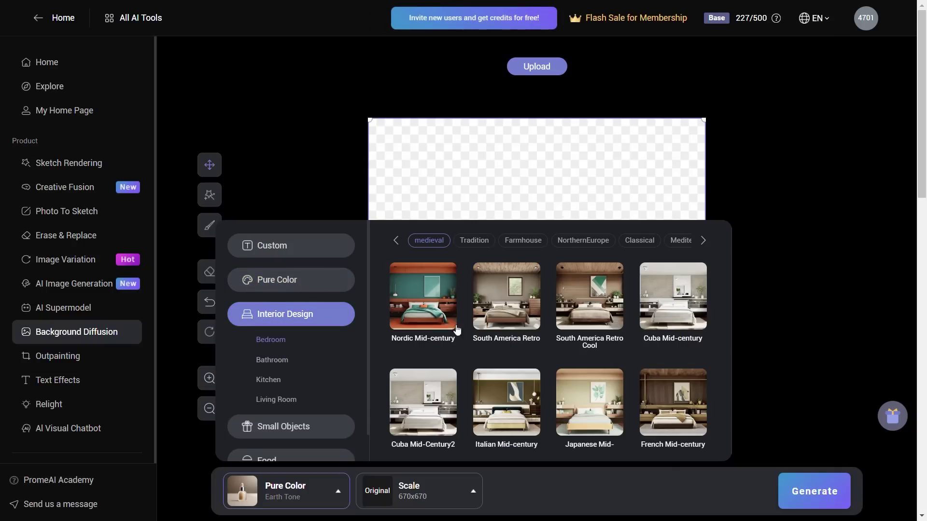
{"action": "scroll", "coordinate": [668, 331], "scroll_direction": "down", "scroll_amount": 2}
{"action": "left_click", "coordinate": [626, 244]}
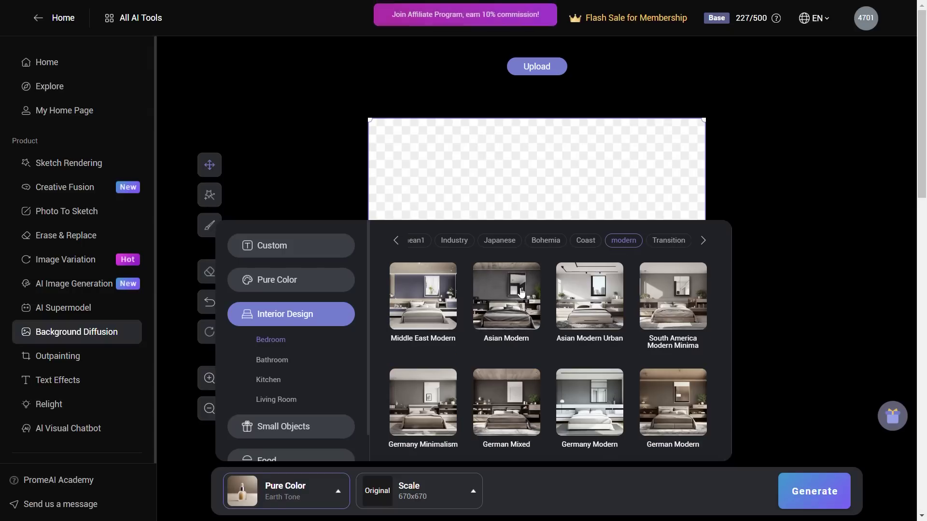
{"action": "left_click", "coordinate": [506, 295]}
{"action": "mouse_move", "coordinate": [419, 491]}
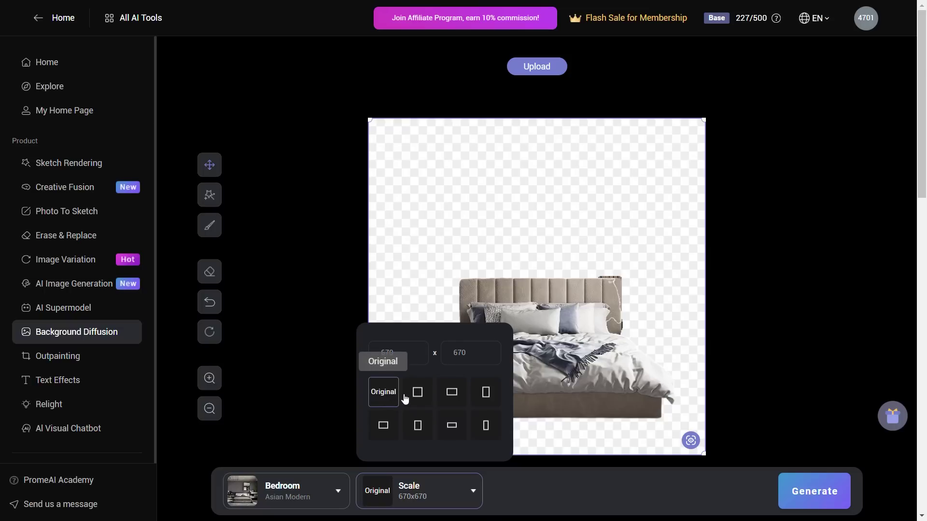
{"action": "left_click", "coordinate": [815, 490]}
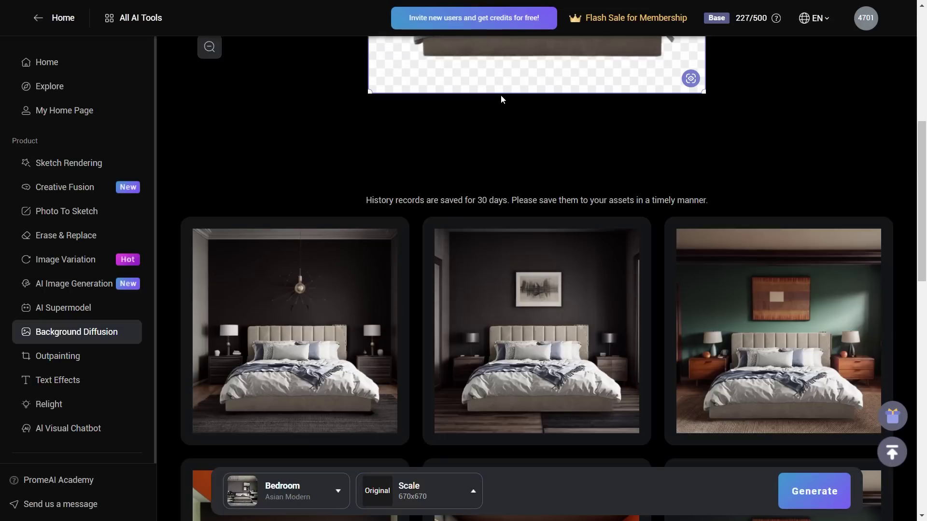
Step through the Asian Modern bedroom renders in full-size preview, then close it
{"action": "left_click", "coordinate": [375, 340]}
{"action": "left_click", "coordinate": [879, 260]}
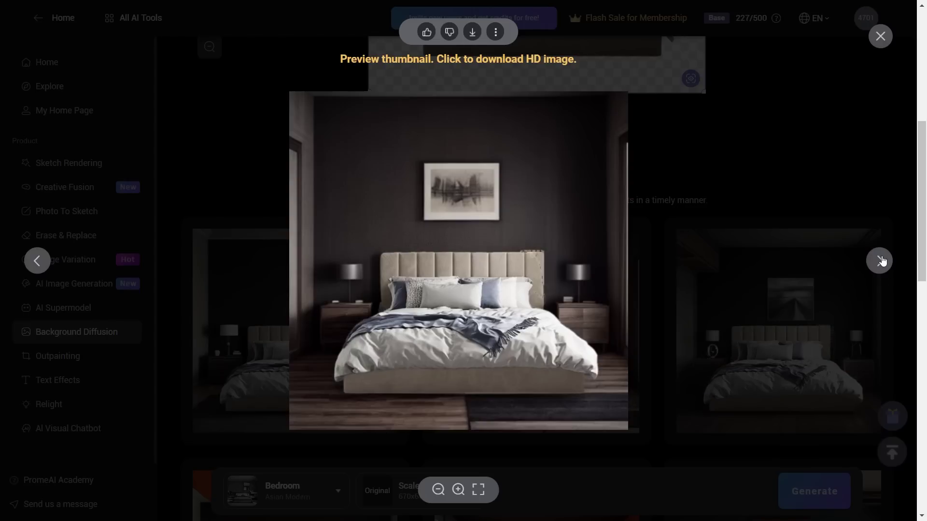
{"action": "left_click", "coordinate": [879, 261]}
{"action": "left_click", "coordinate": [879, 261]}
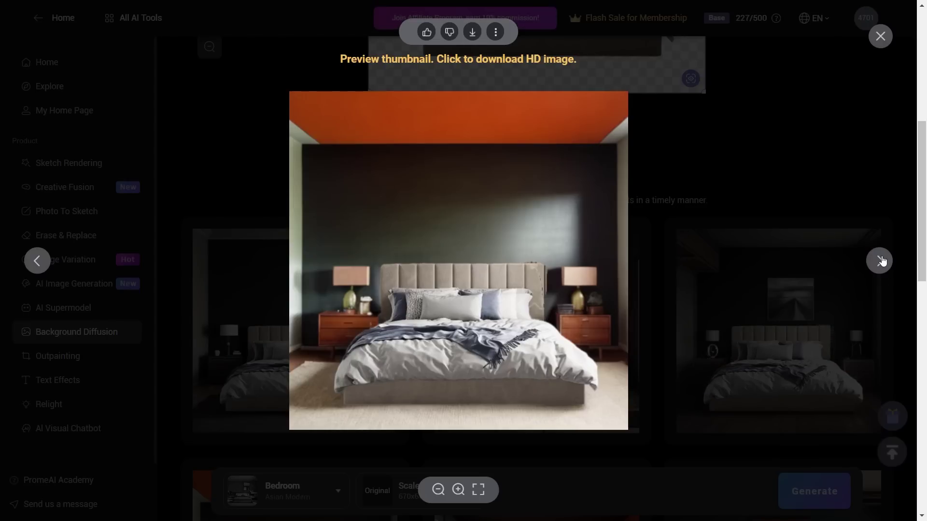
{"action": "left_click", "coordinate": [879, 260]}
{"action": "left_click", "coordinate": [880, 260]}
{"action": "left_click", "coordinate": [771, 201]}
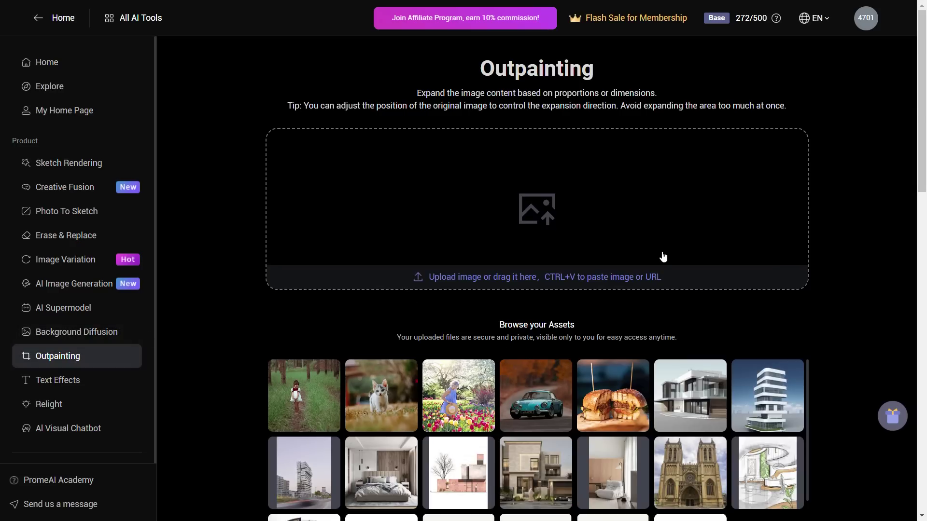
Outpaint the bedroom photo onto a wider 4:3 canvas of 1072x804
{"action": "left_click", "coordinate": [401, 472]}
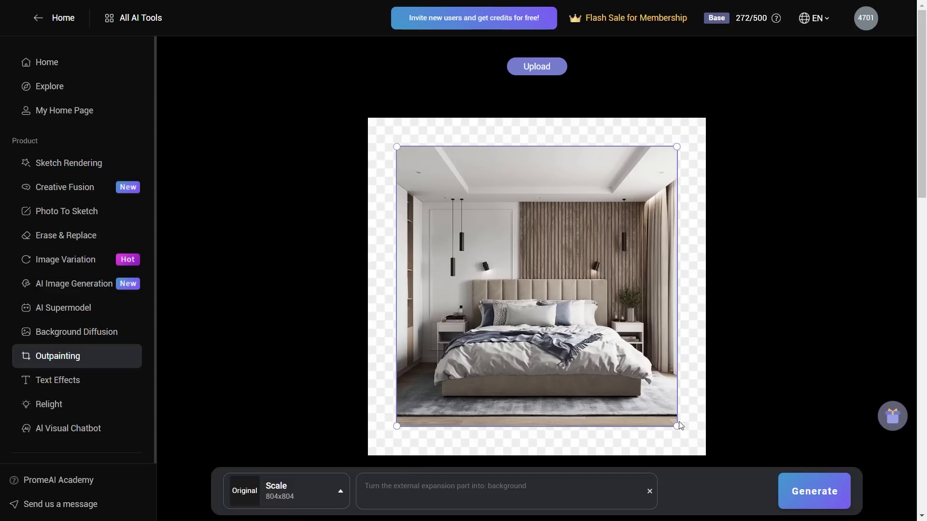
{"action": "left_click", "coordinate": [314, 491]}
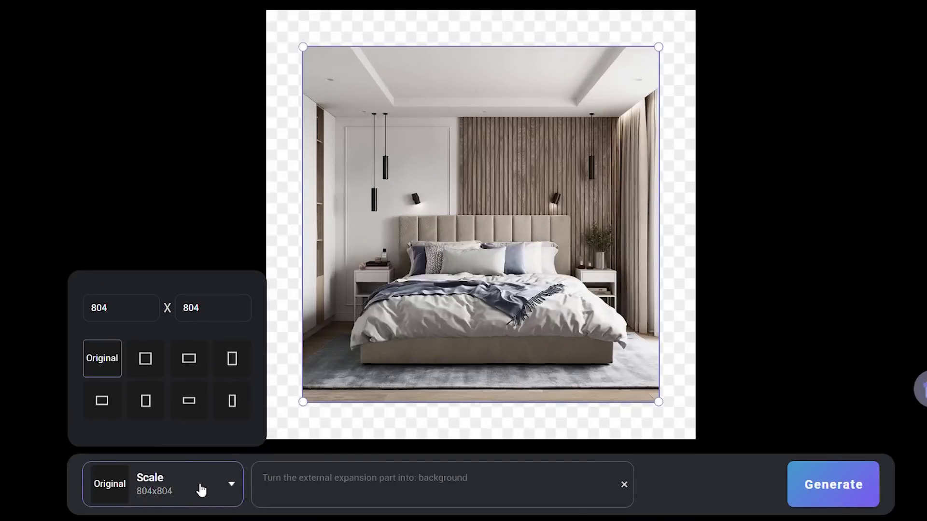
{"action": "left_click", "coordinate": [341, 392]}
{"action": "left_click", "coordinate": [251, 424]}
{"action": "left_click", "coordinate": [121, 235]}
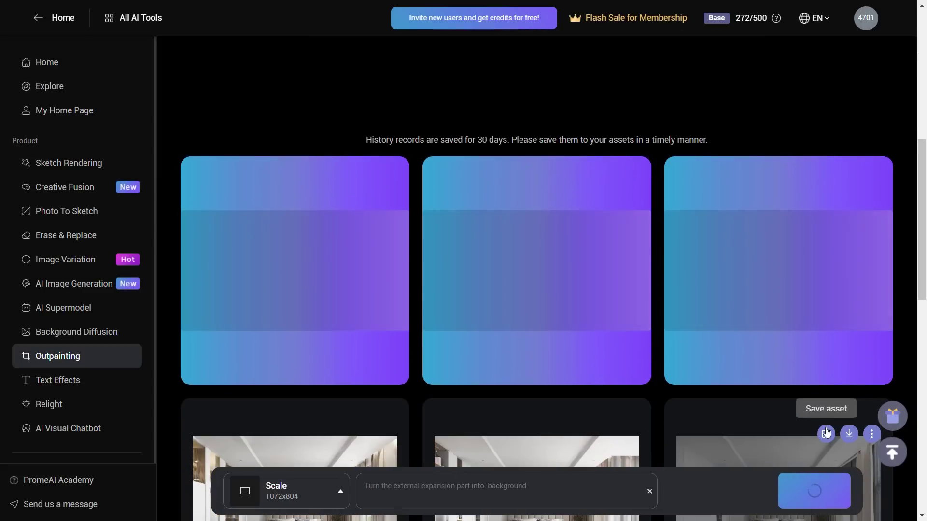
{"action": "left_click", "coordinate": [639, 265]}
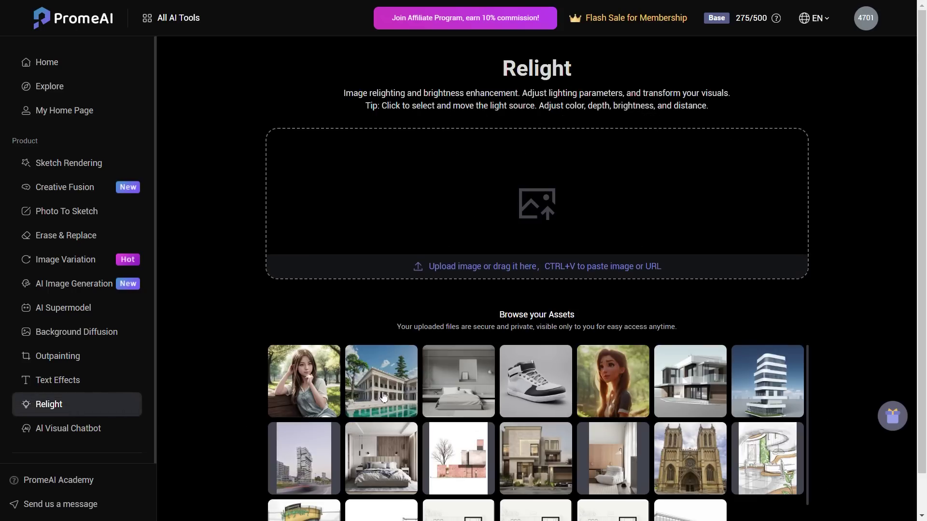
Load the pool villa image into Relight and brighten the ambient light
{"action": "left_click", "coordinate": [384, 397]}
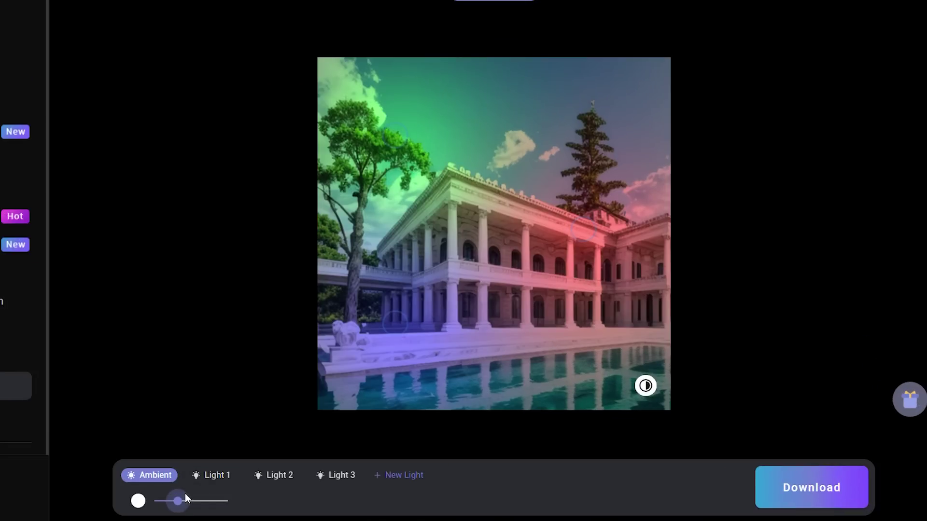
{"action": "left_click_drag", "start_coordinate": [270, 502], "coordinate": [278, 502]}
{"action": "left_click_drag", "start_coordinate": [196, 505], "coordinate": [199, 504]}
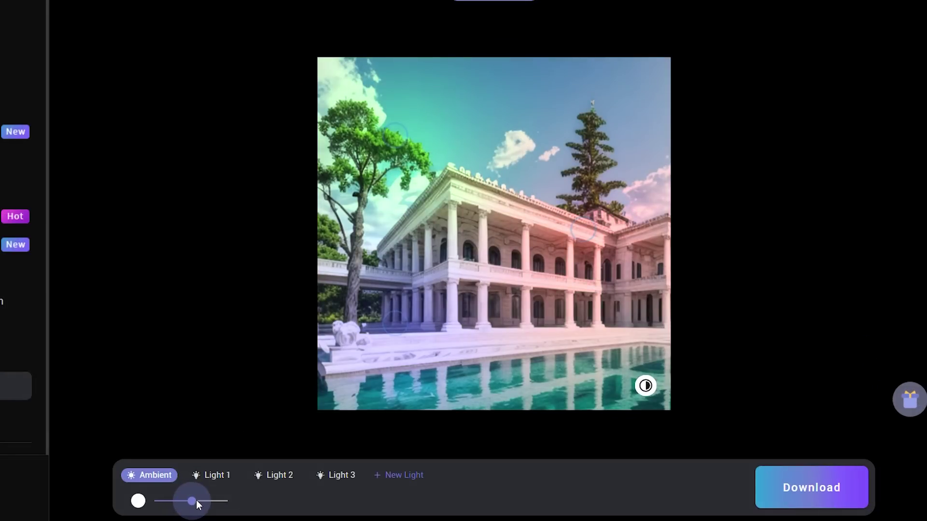
Move Light 1 toward the upper-left sky, slightly lowering intensity and widening its radius
{"action": "mouse_move", "coordinate": [639, 399]}
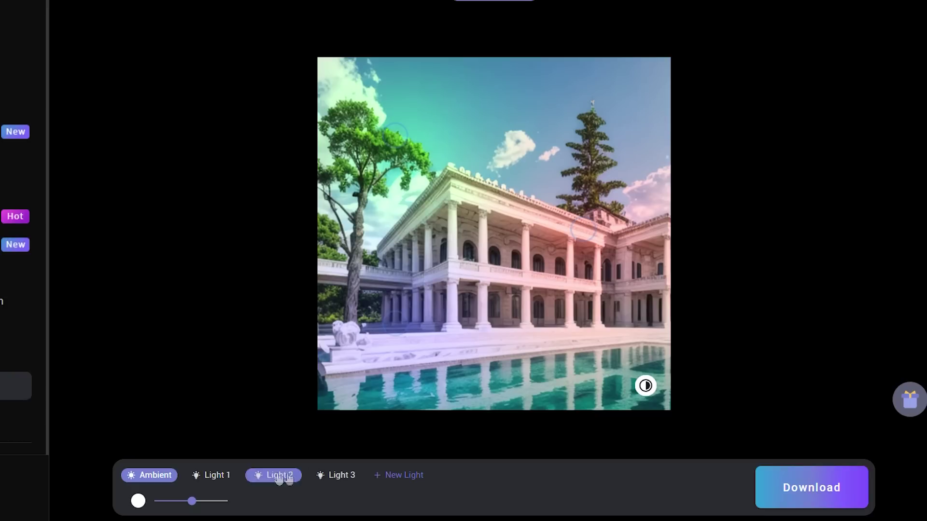
{"action": "left_click", "coordinate": [227, 474]}
{"action": "left_click_drag", "start_coordinate": [184, 500], "coordinate": [180, 500]}
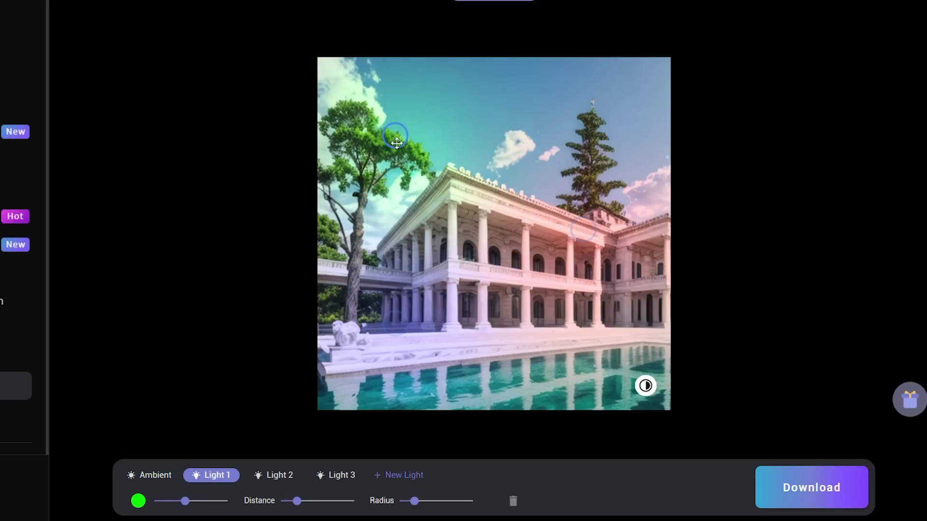
{"action": "left_click_drag", "start_coordinate": [395, 135], "coordinate": [344, 90]}
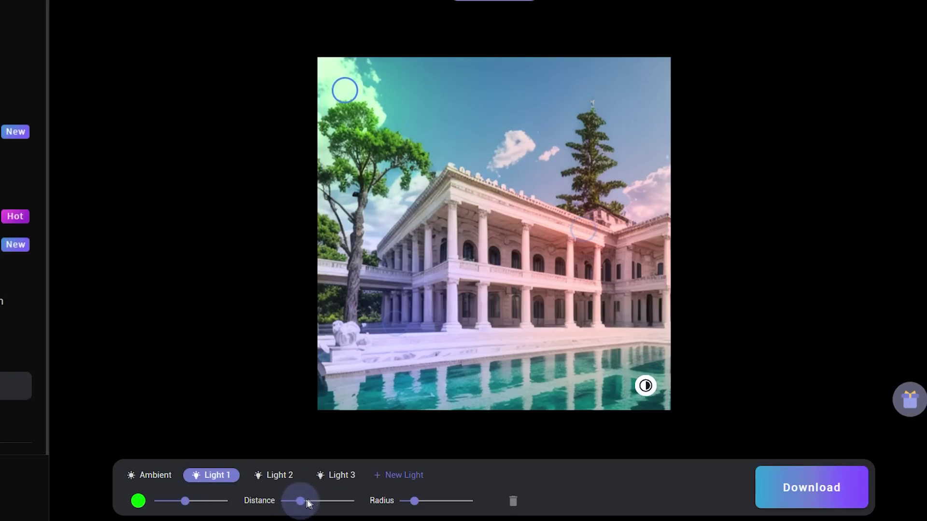
{"action": "left_click_drag", "start_coordinate": [309, 503], "coordinate": [304, 501]}
{"action": "left_click_drag", "start_coordinate": [414, 503], "coordinate": [419, 506]}
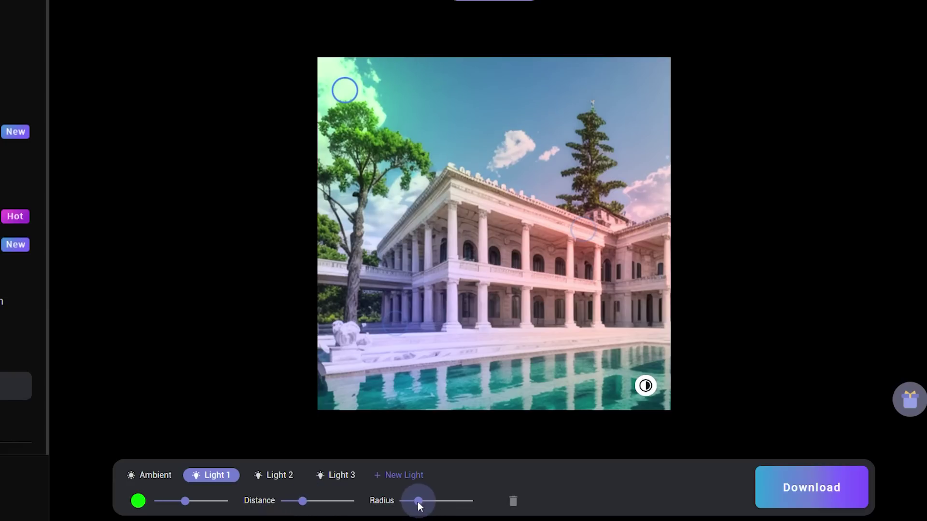
Review Lights 2 and 3 and the ambient settings, then compare against the original image
{"action": "left_click", "coordinate": [275, 475]}
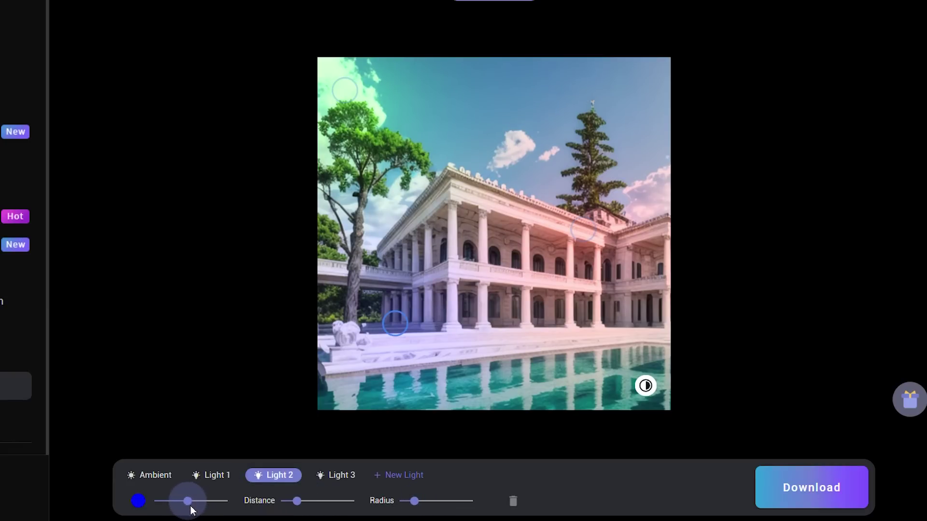
{"action": "left_click", "coordinate": [337, 477]}
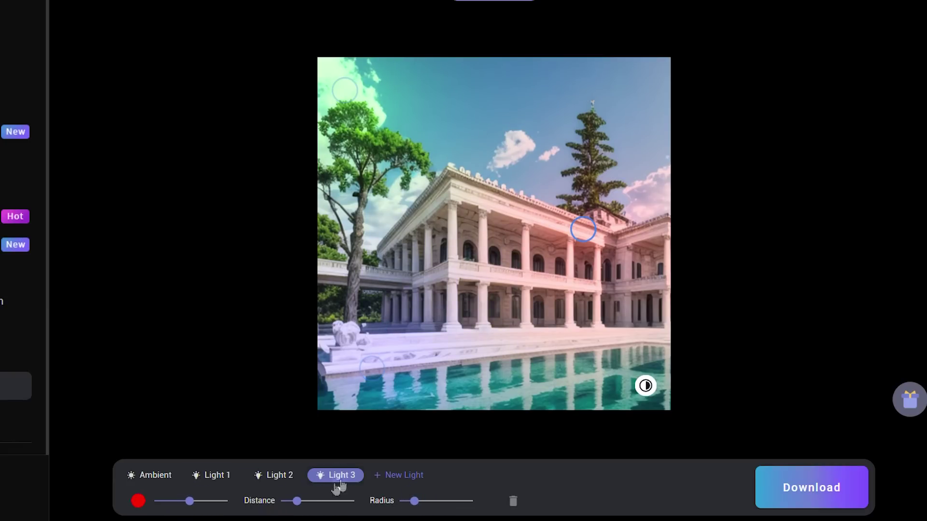
{"action": "left_click", "coordinate": [149, 475]}
{"action": "left_click", "coordinate": [645, 386]}
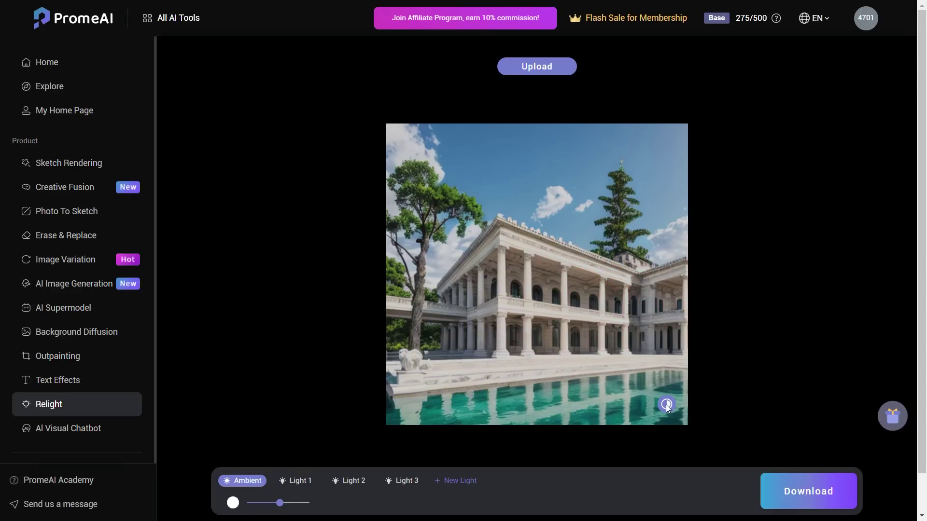
{"action": "mouse_move", "coordinate": [801, 485]}
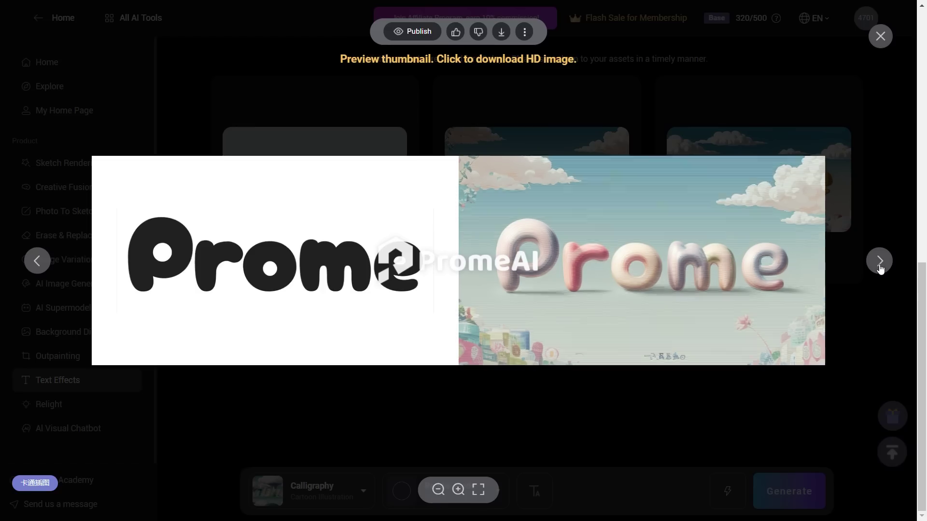
View the next Prome text effect, then browse Conceptual Art, Daily, Oil color and Illustration styles
{"action": "left_click", "coordinate": [880, 269]}
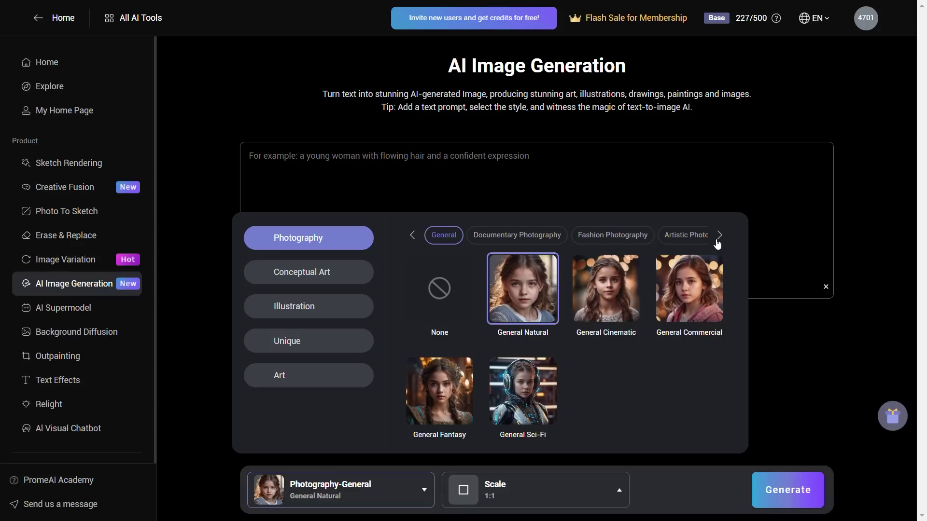
{"action": "left_click", "coordinate": [718, 242]}
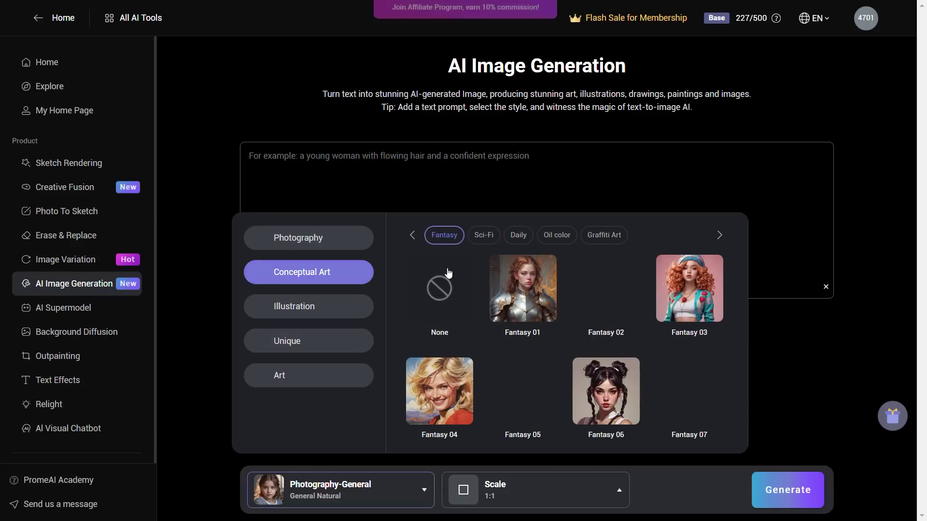
{"action": "left_click", "coordinate": [518, 235]}
{"action": "left_click", "coordinate": [555, 235]}
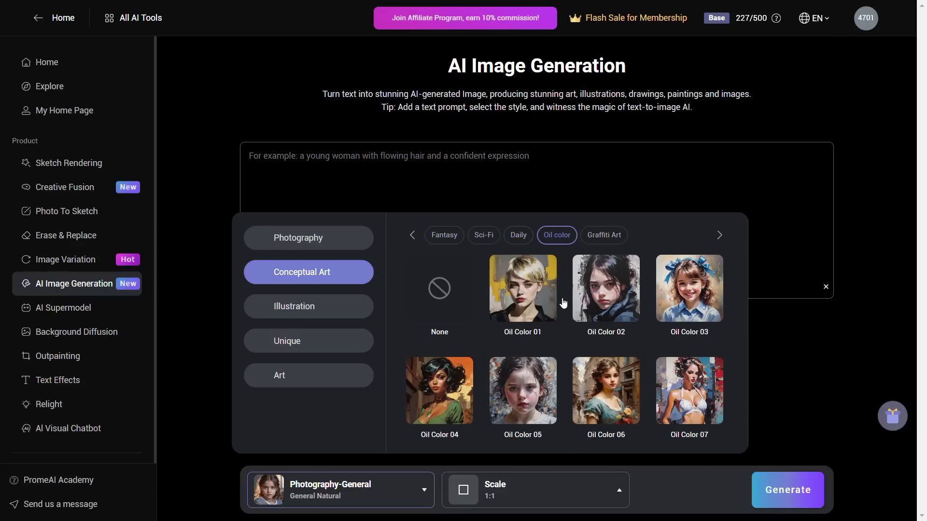
{"action": "scroll", "coordinate": [563, 303], "scroll_direction": "down", "scroll_amount": 10}
{"action": "left_click", "coordinate": [719, 236]}
{"action": "left_click", "coordinate": [721, 237]}
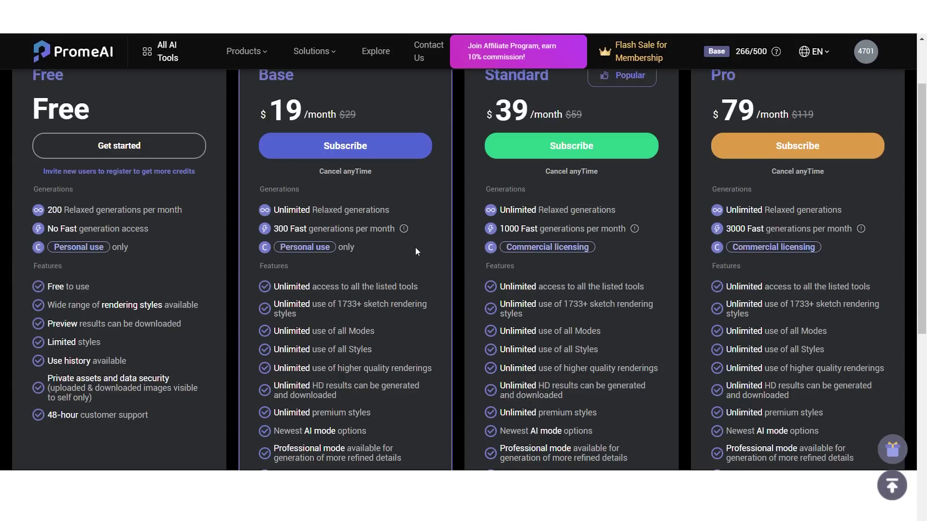
{"action": "scroll", "coordinate": [415, 247], "scroll_direction": "down", "scroll_amount": 1}
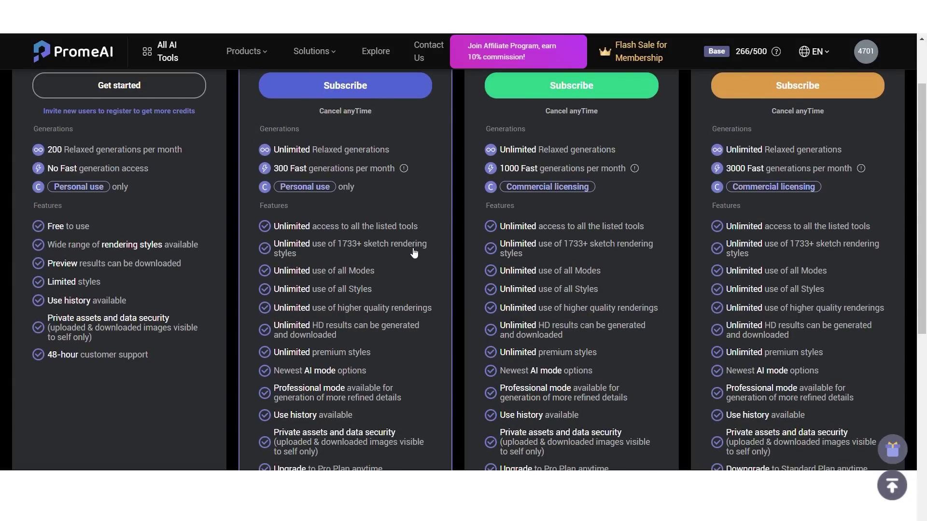